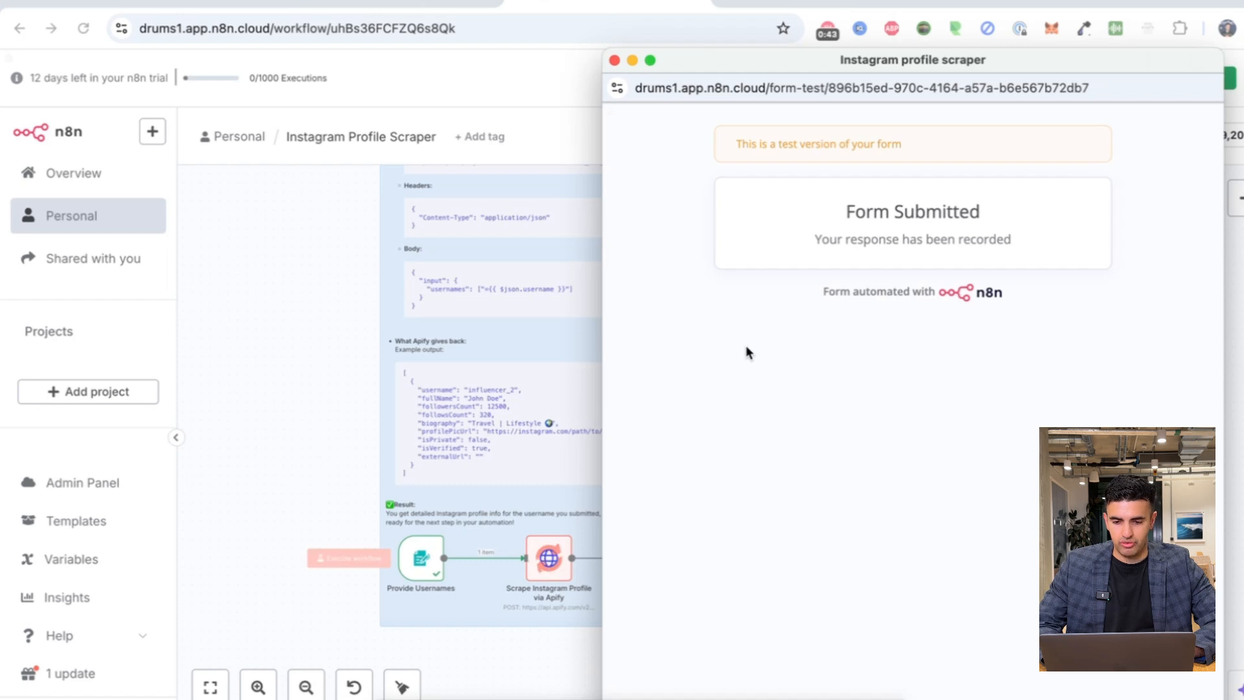
# Move the submitted test form aside and bring the completed n8n workflow back into view.
pyautogui.moveTo(722, 75); pyautogui.dragTo(695, 694)
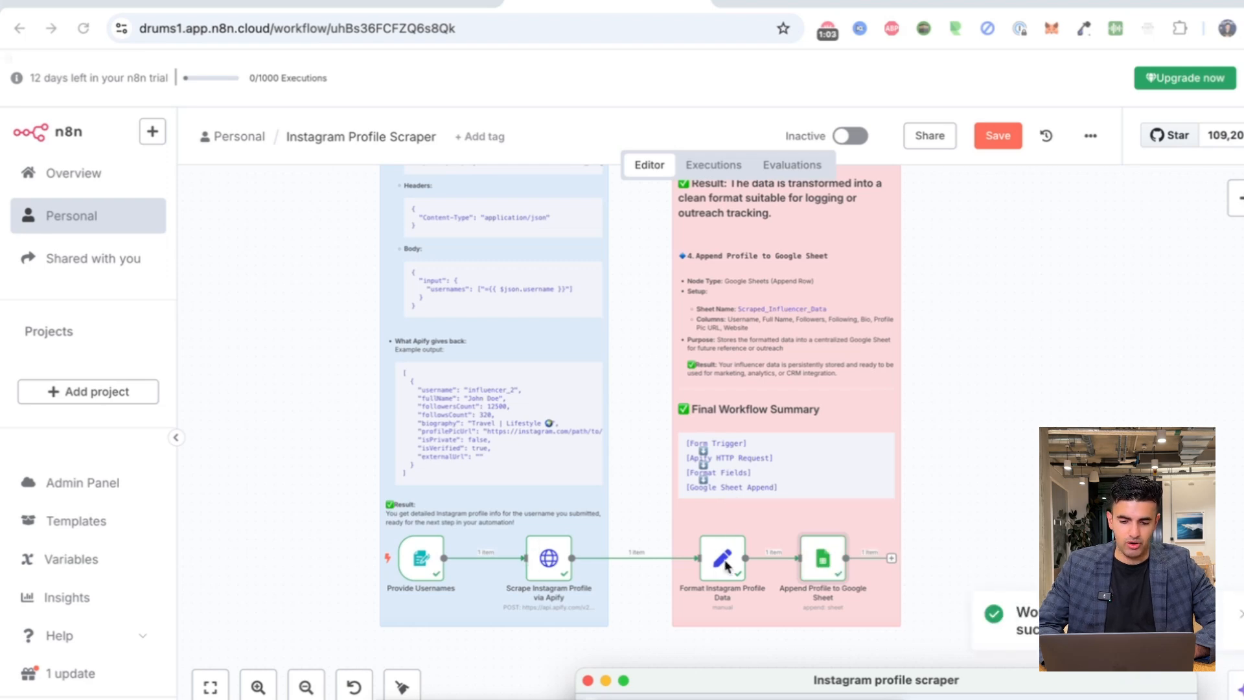
pyautogui.click(824, 562)
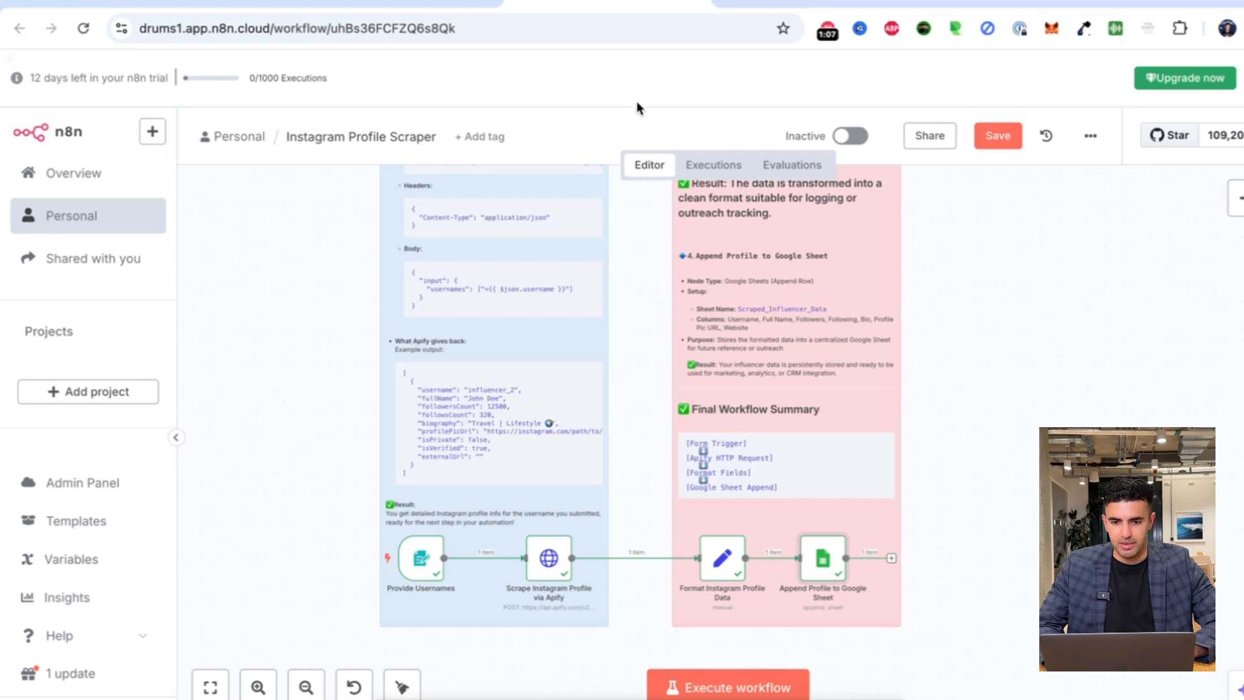
# Open Google Drive in a new browser tab.
pyautogui.hotkey('ctrl', 't')
pyautogui.write('drive.google.com')
pyautogui.press('Return')
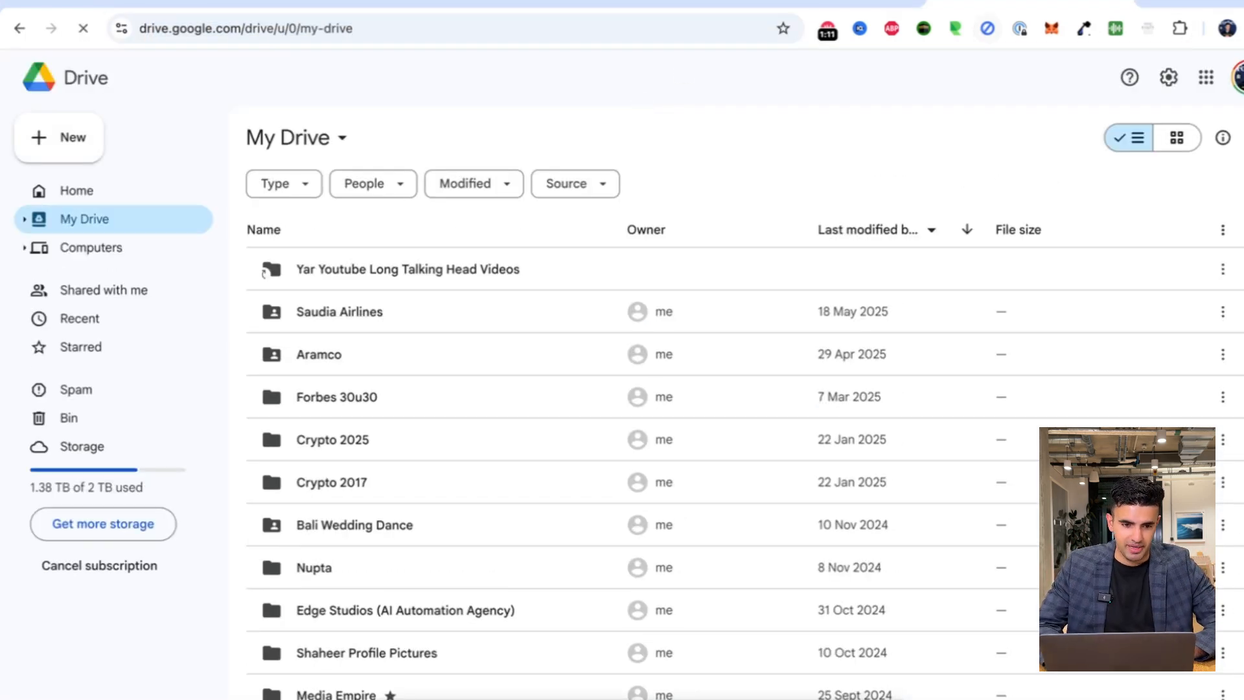
# Switch to the Google account holding the scraper sheet and open the Instagram Profile spreadsheet.
pyautogui.click(1236, 78)
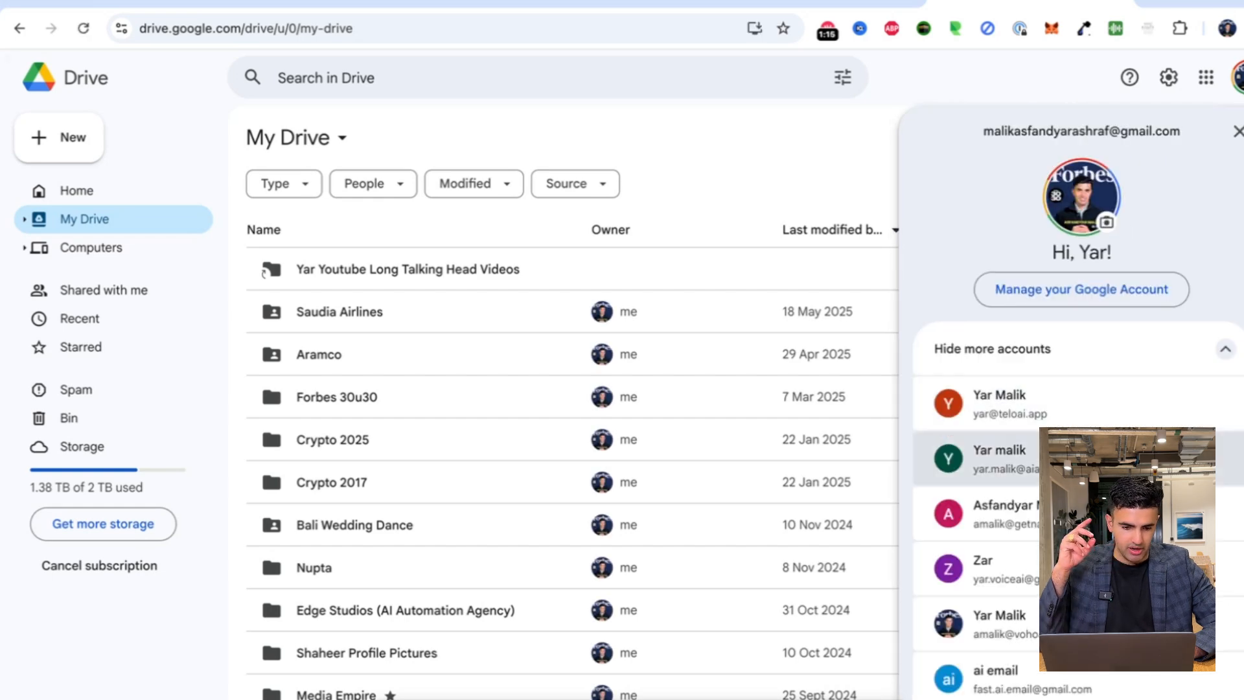
pyautogui.scroll(-2, 1128, 457)
pyautogui.click(1128, 495)
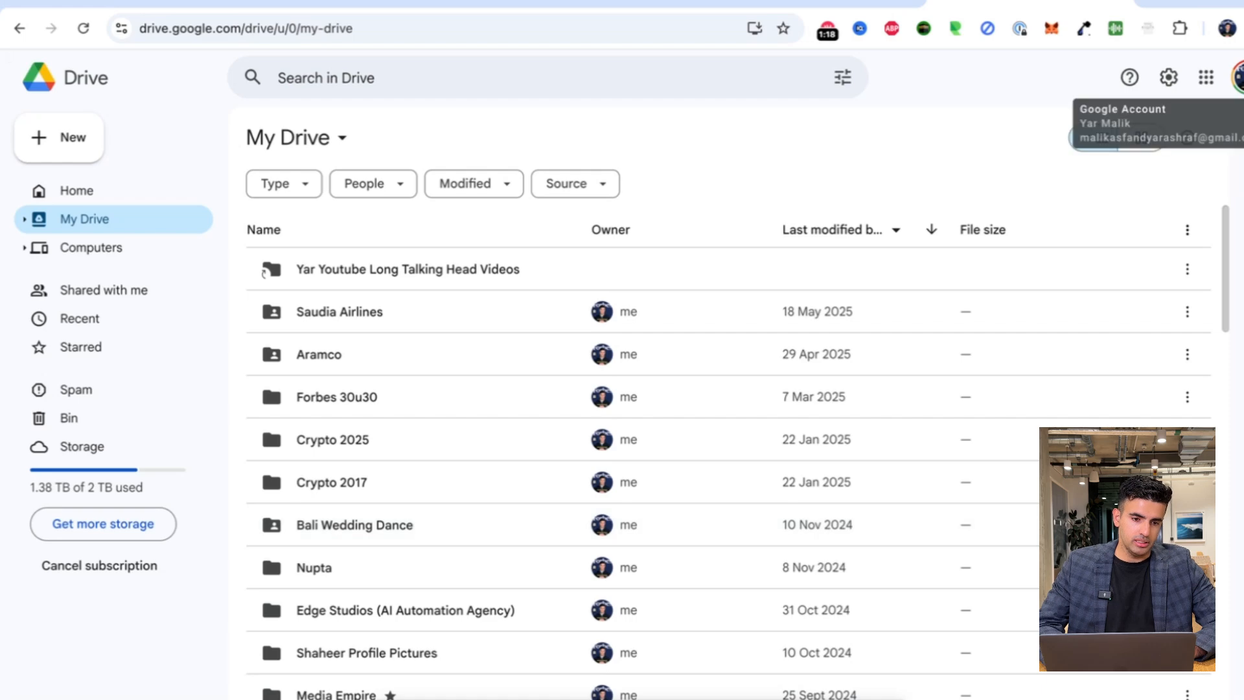
pyautogui.click(1234, 77)
pyautogui.click(959, 552)
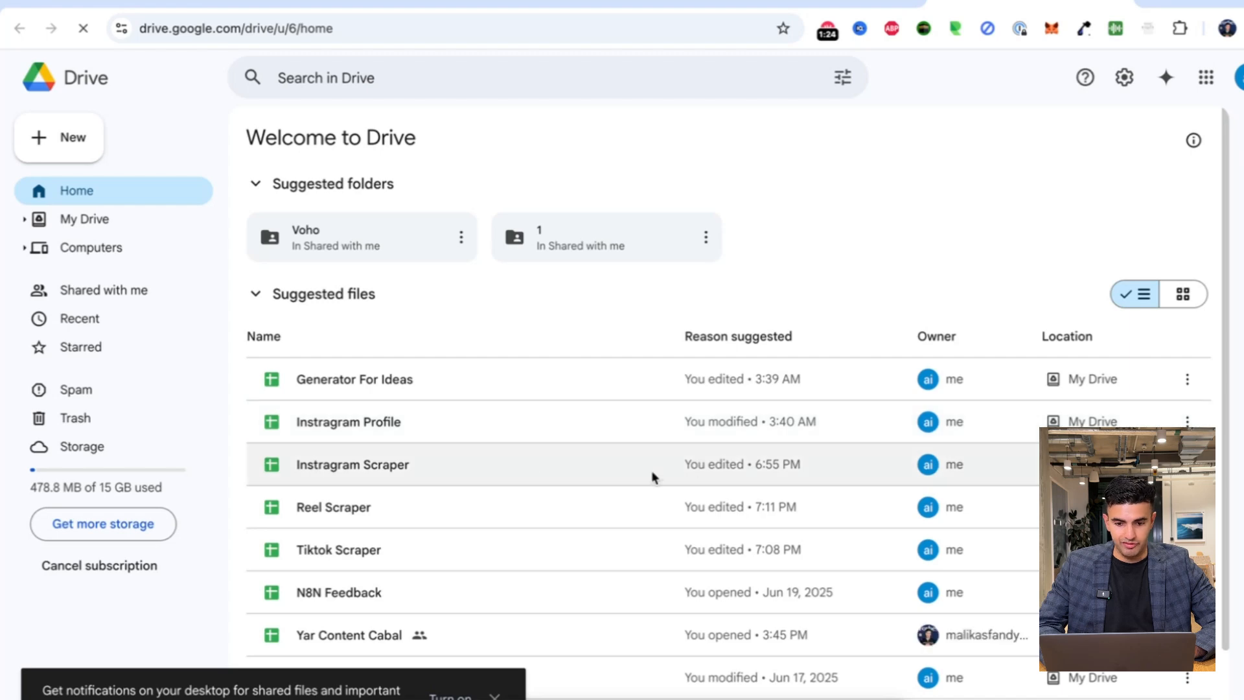
pyautogui.click(601, 433)
pyautogui.doubleClick(601, 433)
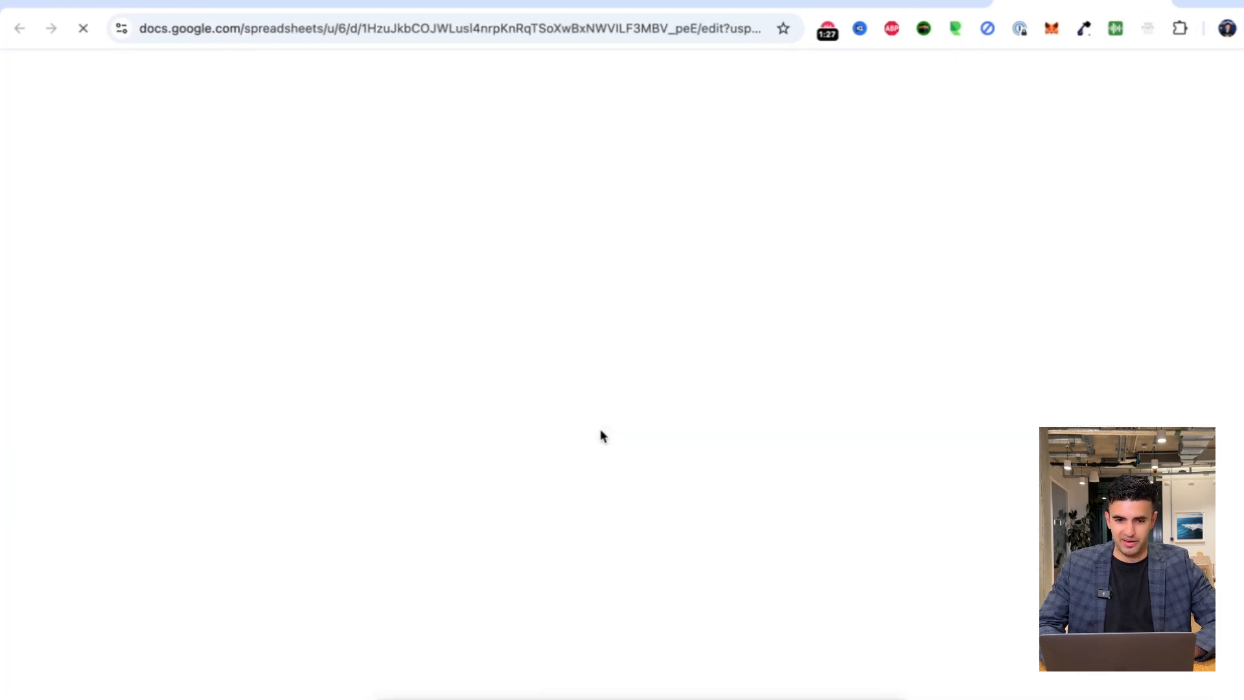
# Widen column E and inspect row 4's username, full name, follower count and biography.
pyautogui.click(472, 422)
pyautogui.moveTo(490, 186); pyautogui.dragTo(562, 176)
pyautogui.click(456, 280)
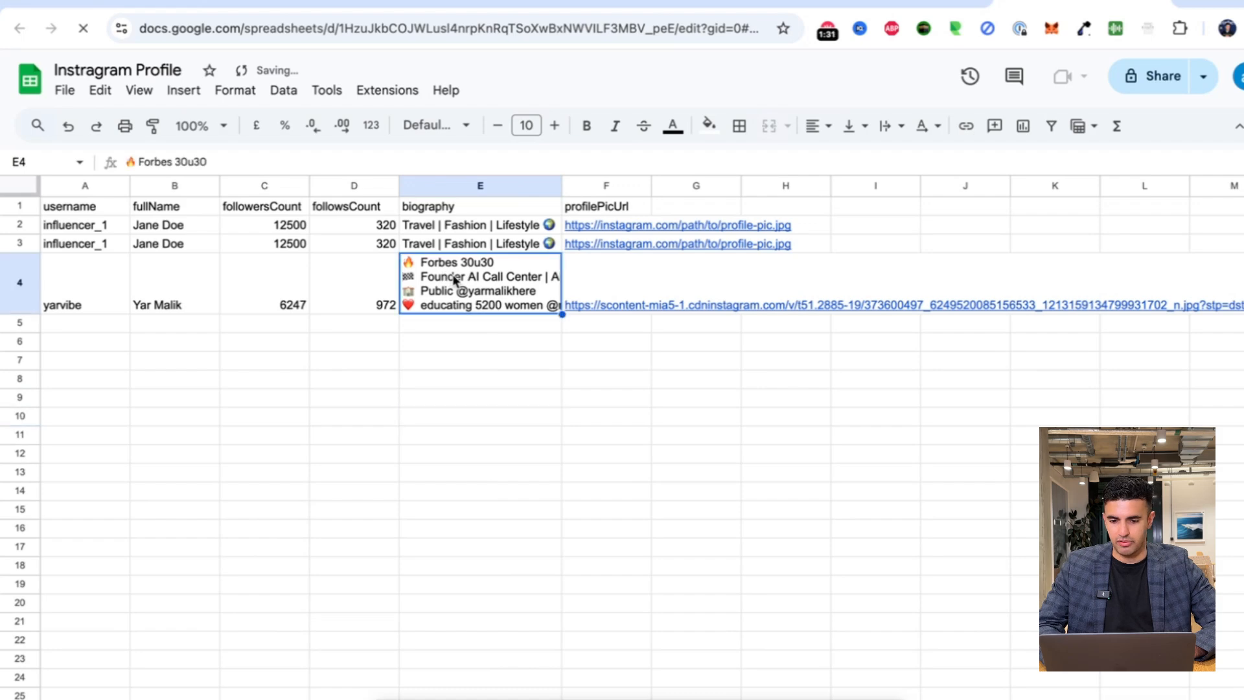
pyautogui.click(455, 342)
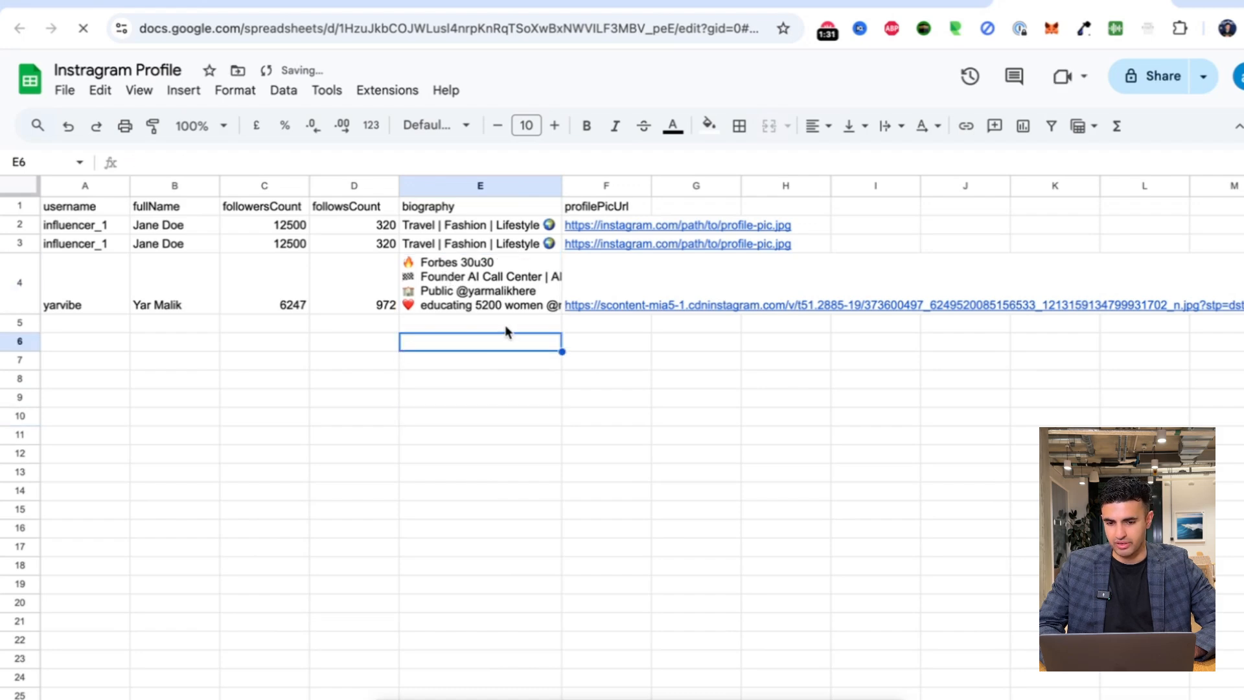
pyautogui.click(149, 301)
pyautogui.click(95, 300)
pyautogui.click(178, 304)
pyautogui.click(303, 305)
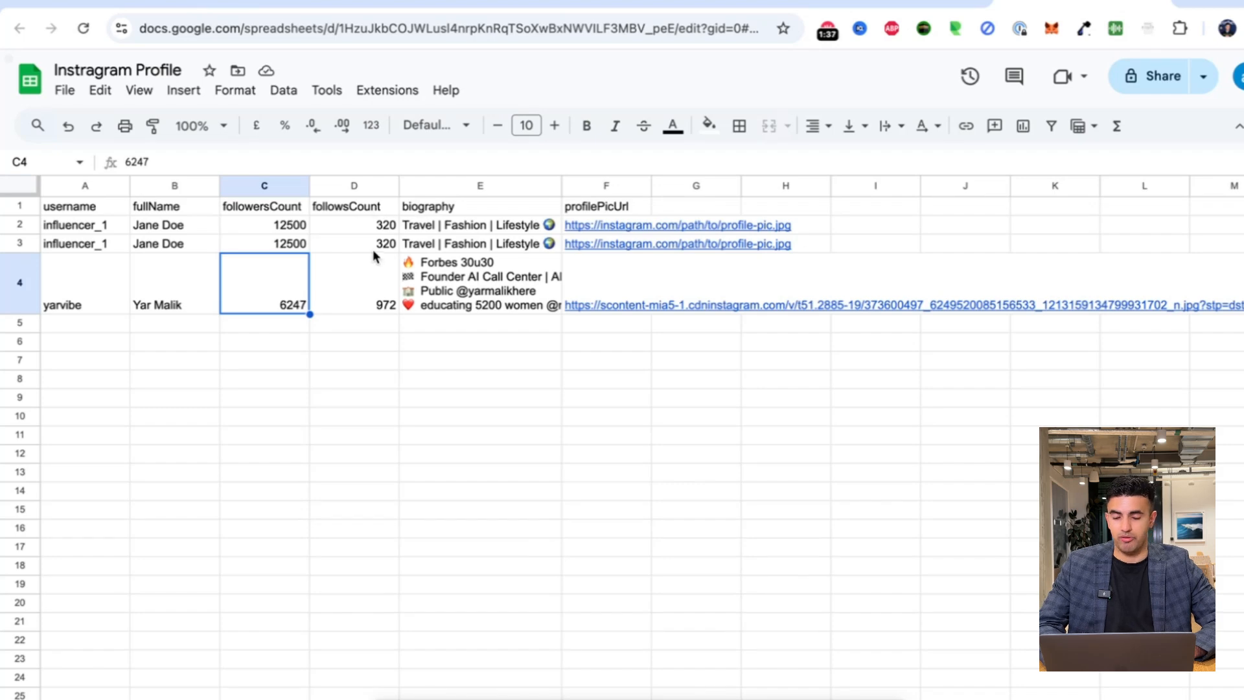
pyautogui.click(485, 300)
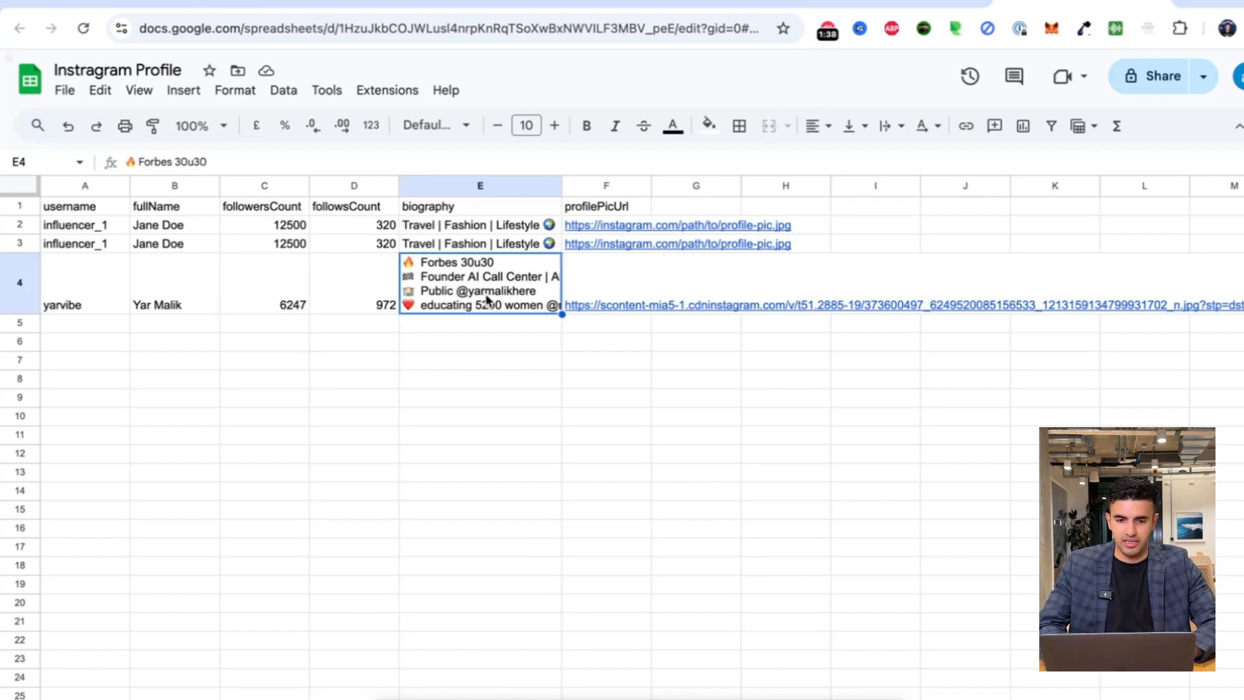
# Go to instagram.com in a new tab.
pyautogui.hotkey('ctrl', 't')
pyautogui.write('instagr')
pyautogui.press('Return')
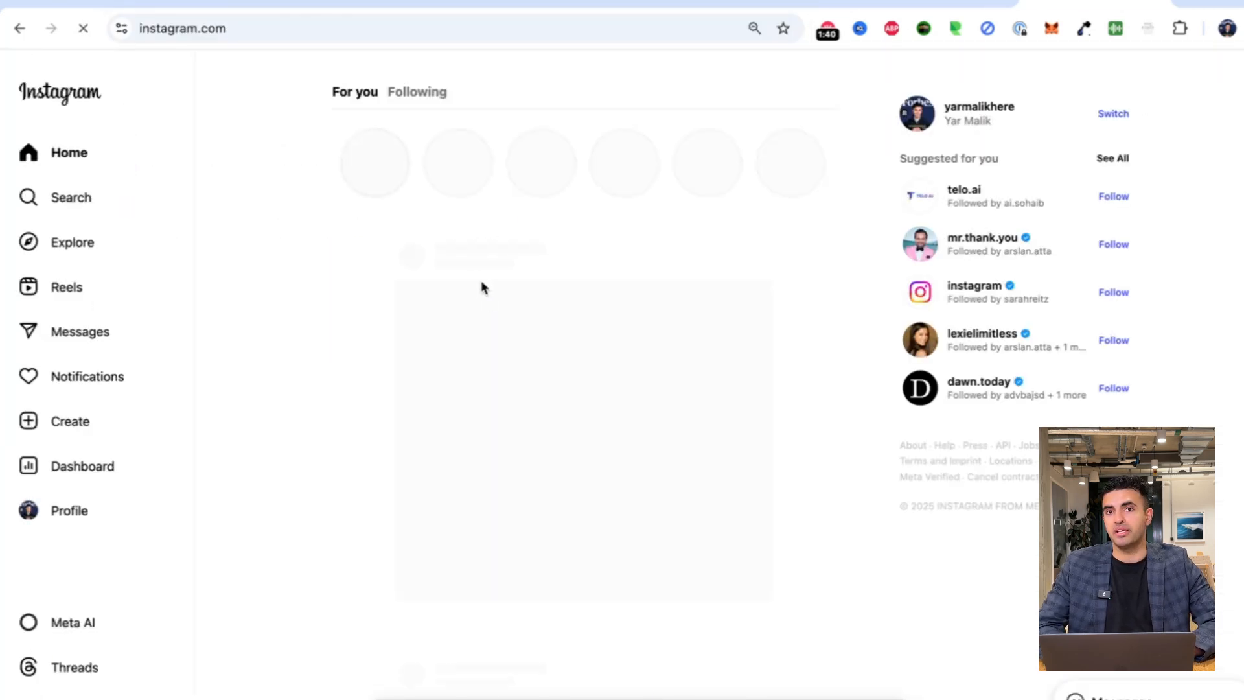
# Search Instagram for the scraped username and open that profile's page.
pyautogui.click(101, 193)
pyautogui.write('yarvibe')
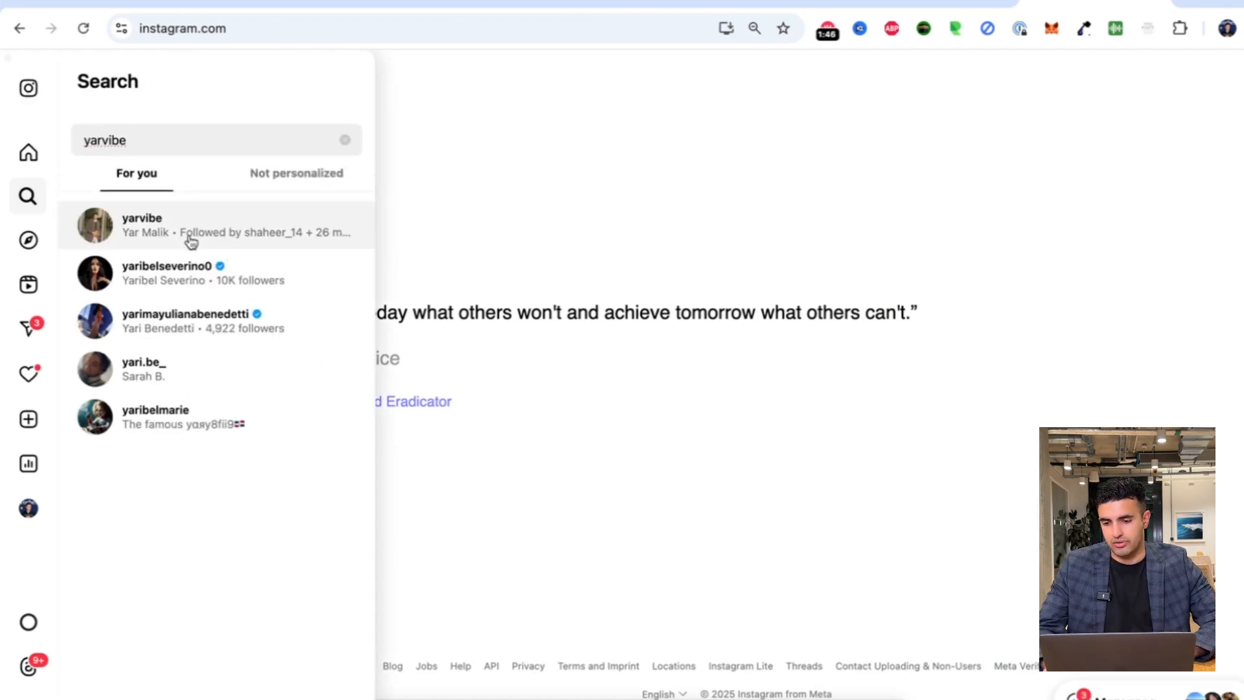
pyautogui.click(174, 232)
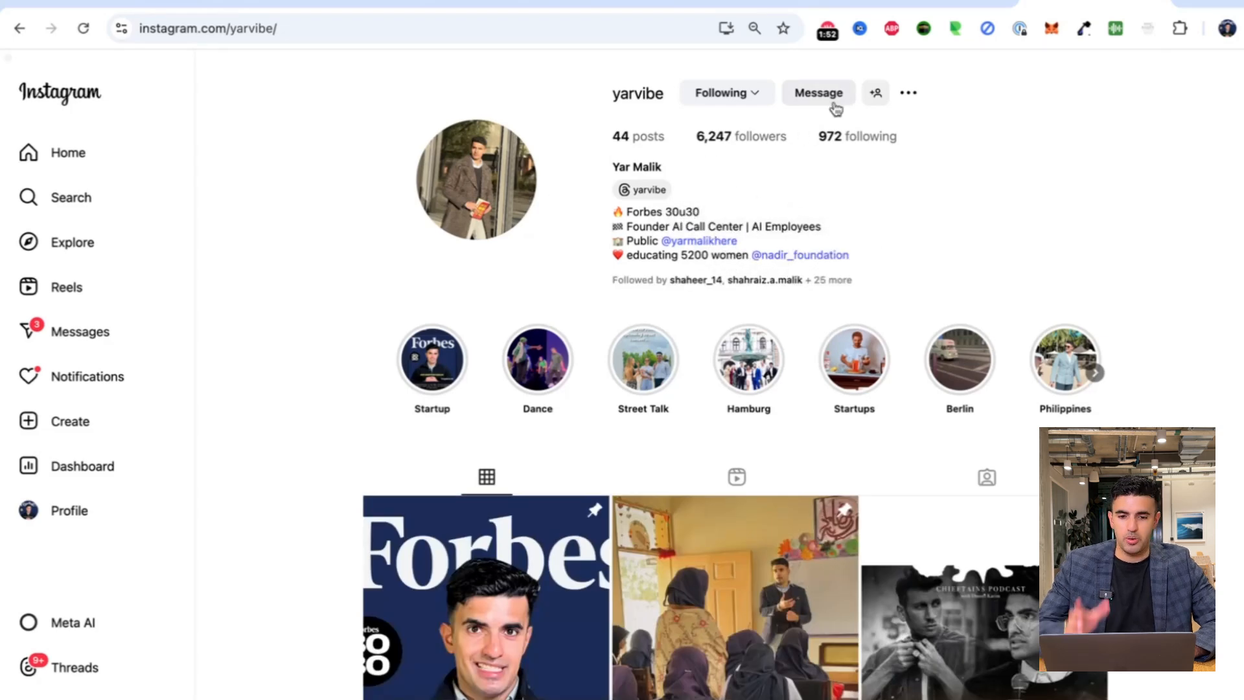
# Switch back through the spreadsheet tab toward the n8n workflow tab.
pyautogui.click(917, 3)
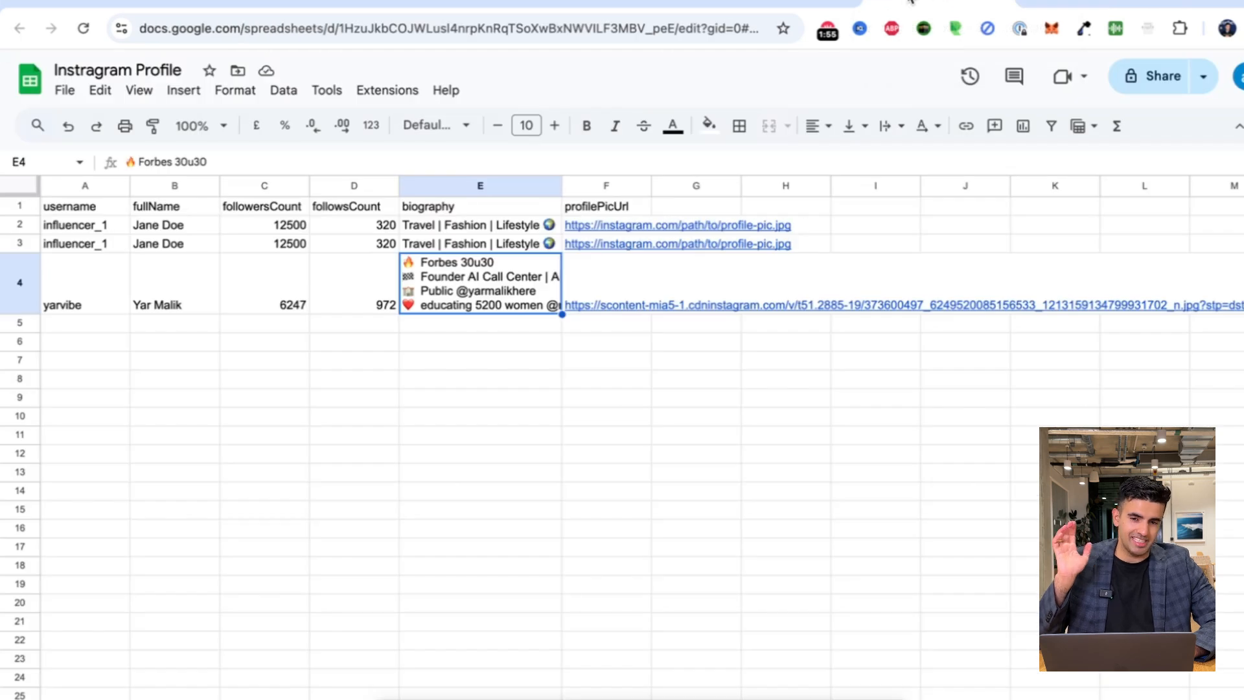
pyautogui.click(794, 2)
pyautogui.click(631, 2)
# Return to the Instagram Profile Scraper workflow and scroll the canvas over the Apify sample output note.
pyautogui.click(483, 2)
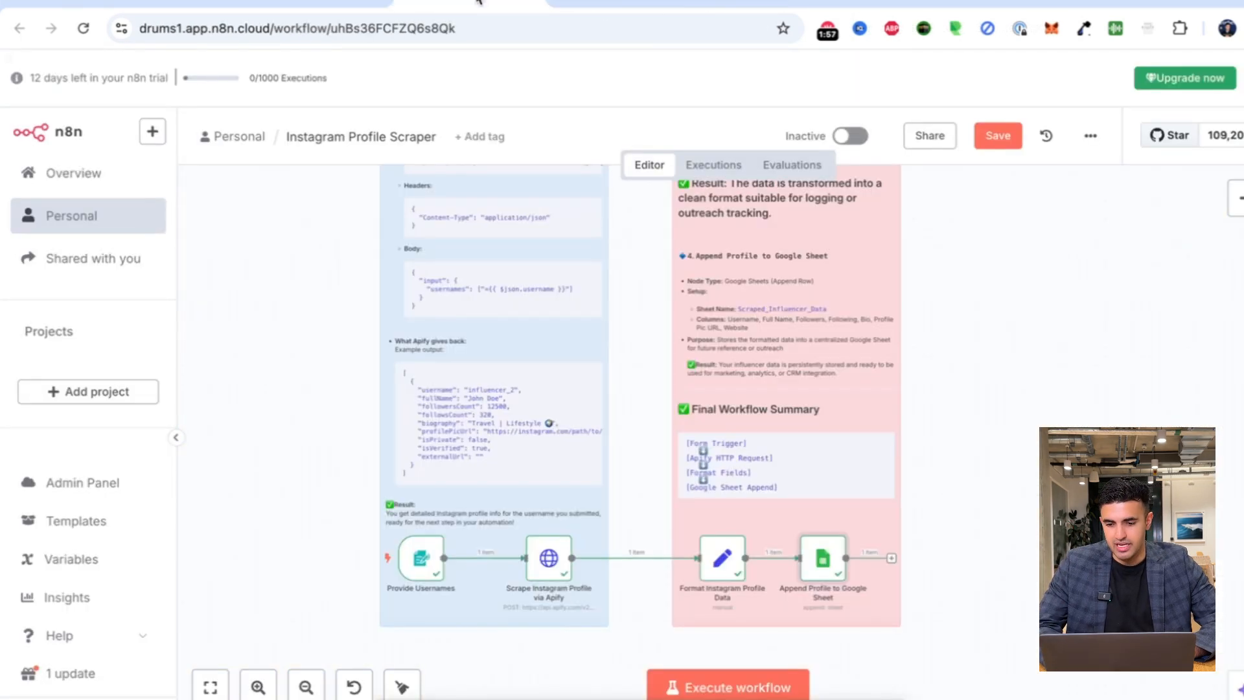
pyautogui.moveTo(398, 544)
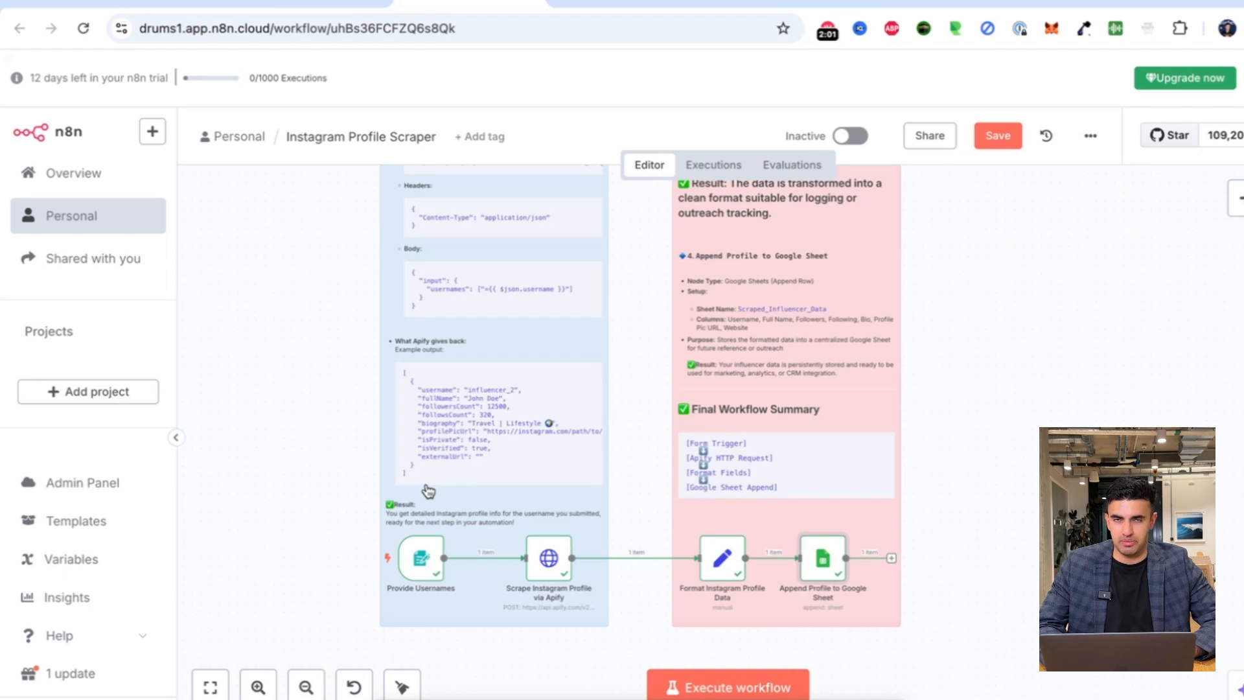
pyautogui.scroll(5, 428, 491)
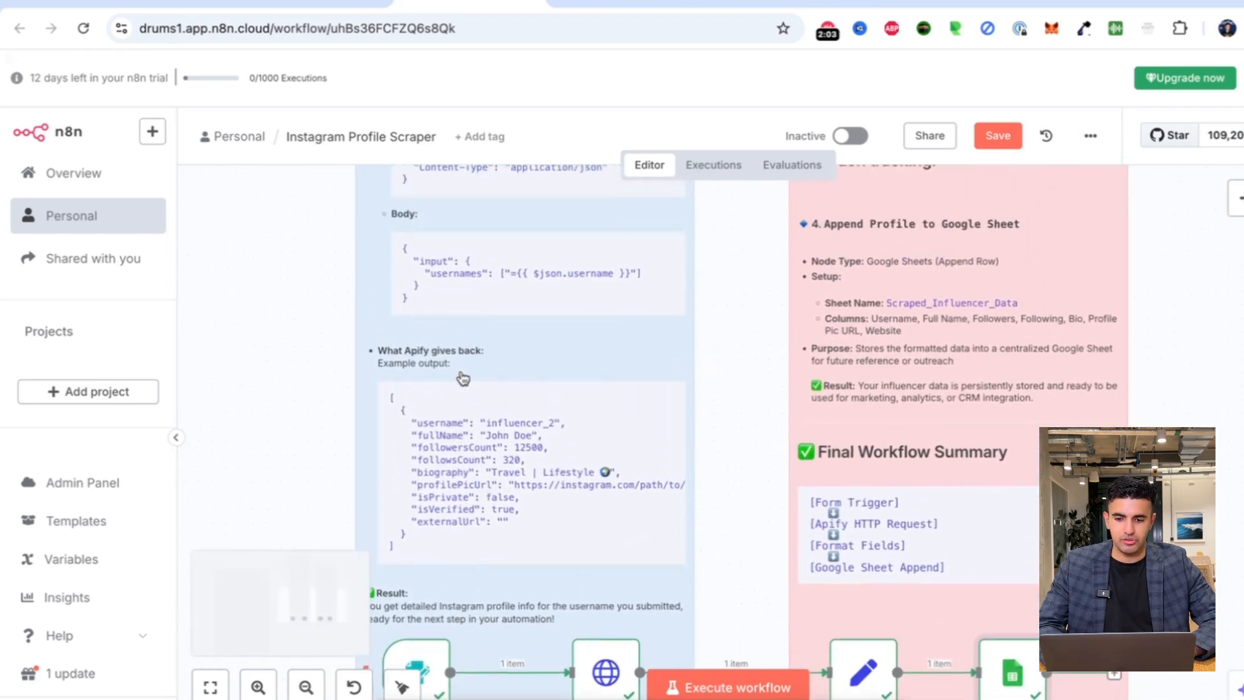
pyautogui.scroll(5, 463, 378)
pyautogui.scroll(-6, 463, 378)
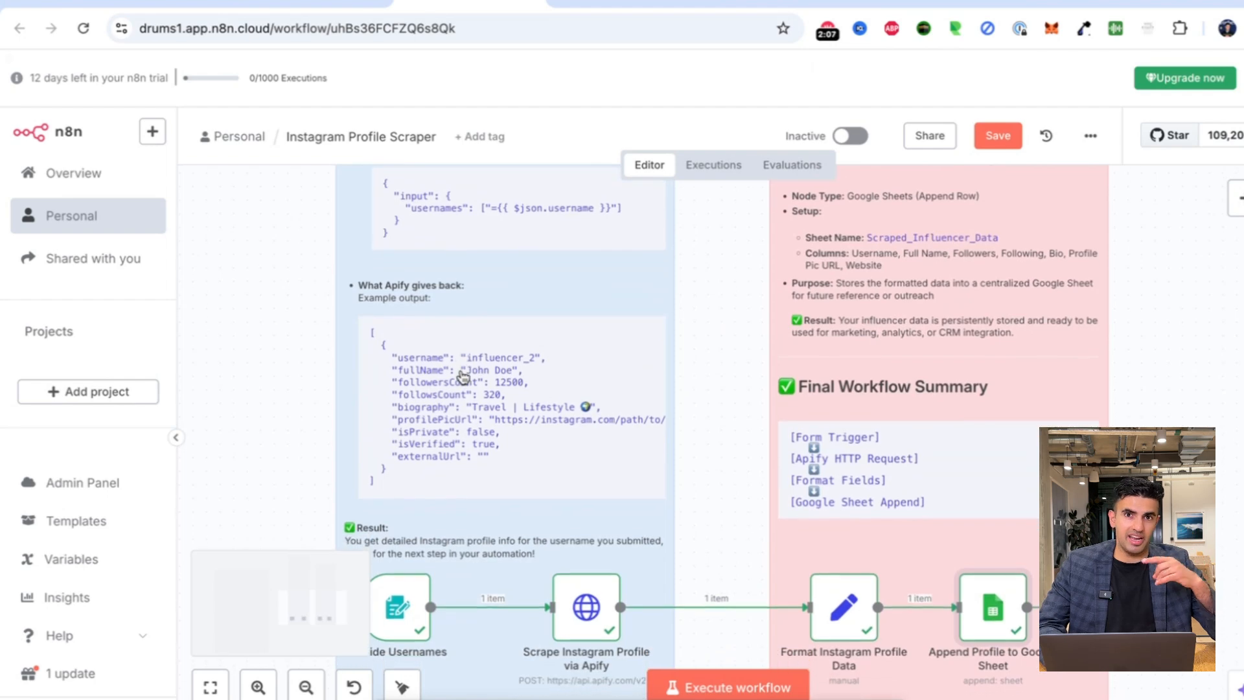
pyautogui.scroll(-3, 463, 378)
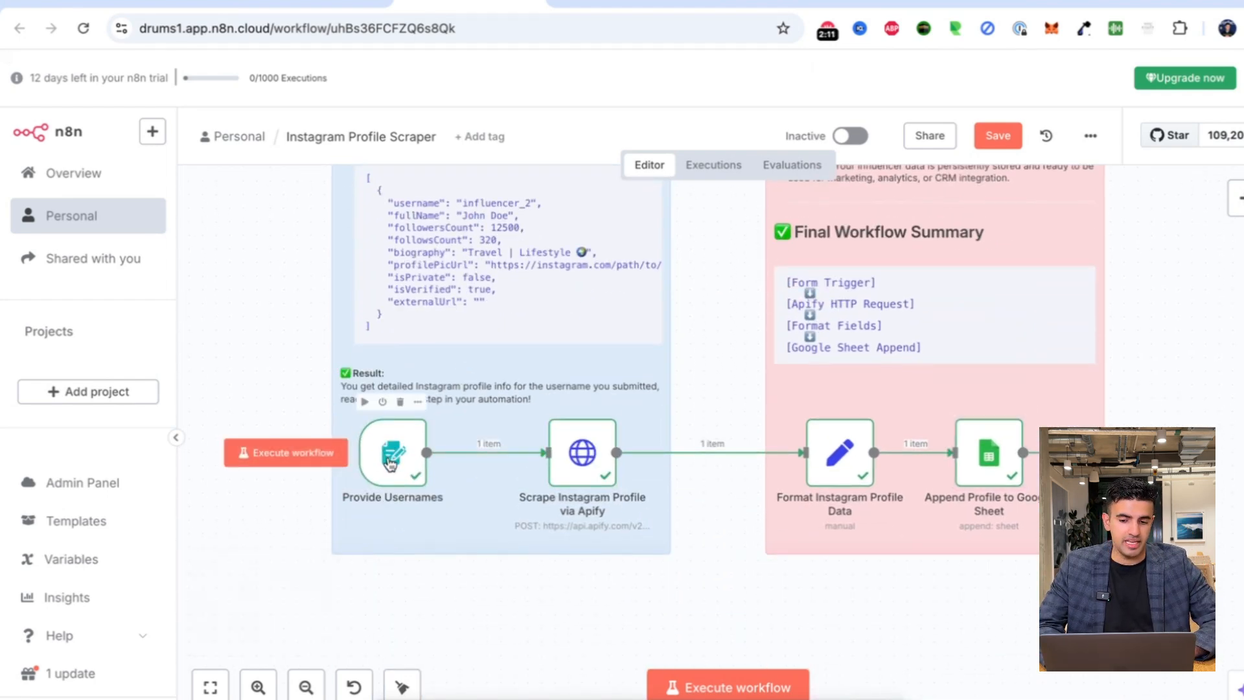
# Search the node list for 'trigger' and 'form', then open the Provide Usernames form trigger.
pyautogui.click(1236, 198)
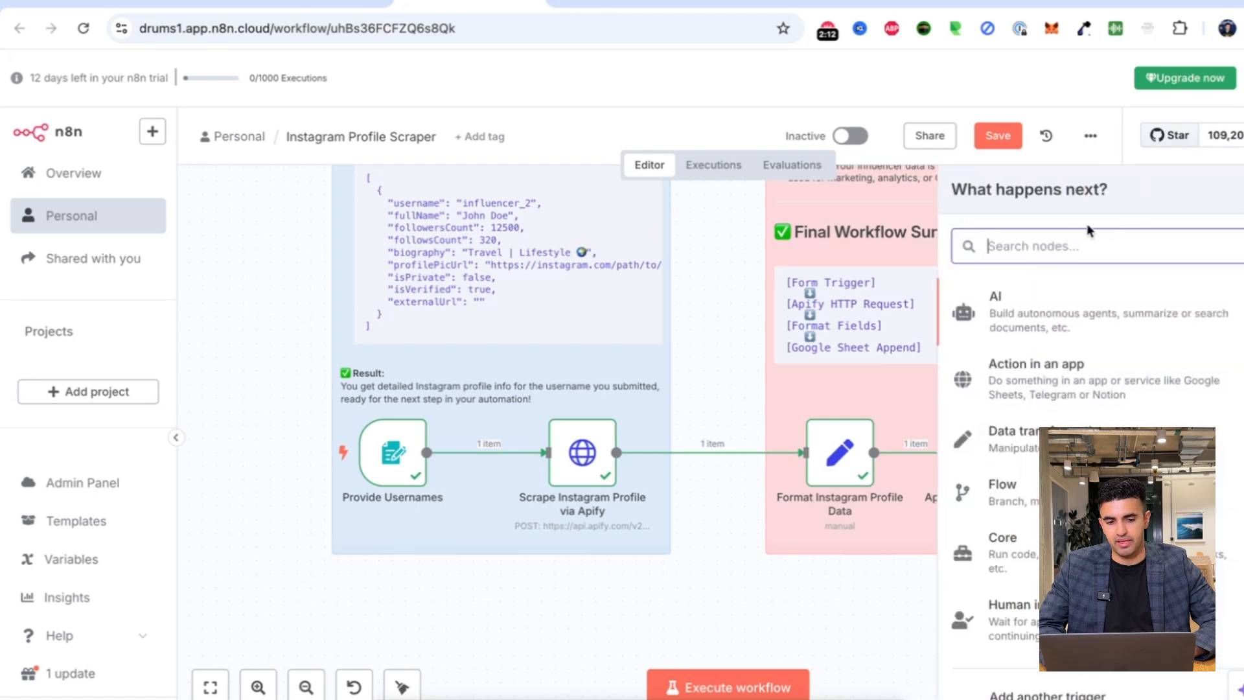
pyautogui.write('trigger')
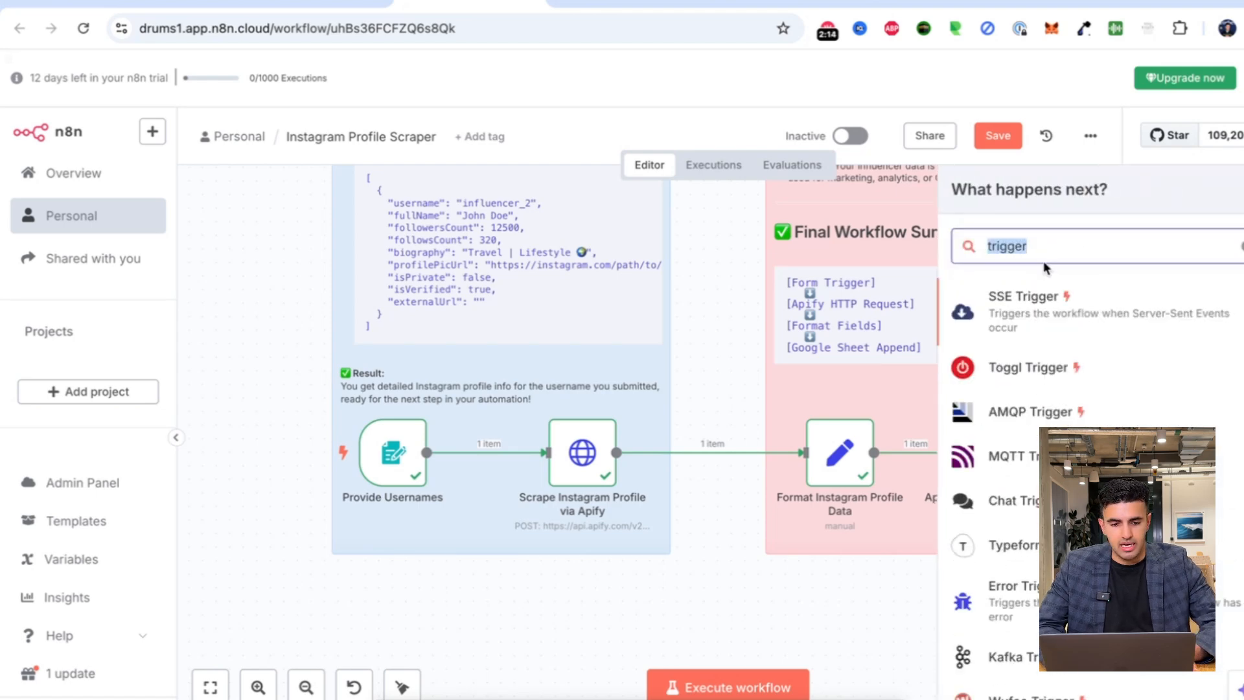
pyautogui.press('BackSpace')
pyautogui.press('BackSpace')
pyautogui.press('BackSpace')
pyautogui.press('BackSpace')
pyautogui.press('BackSpace')
pyautogui.press('BackSpace')
pyautogui.press('BackSpace')
pyautogui.write('form')
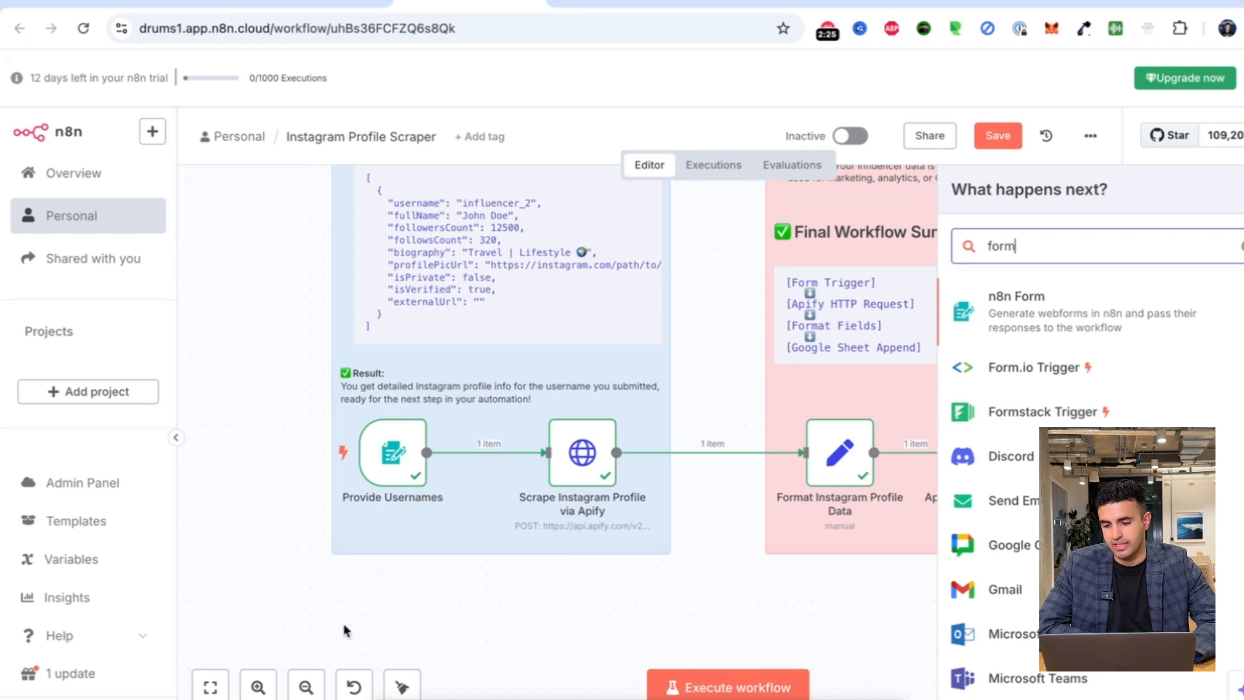
pyautogui.press('Escape')
pyautogui.doubleClick(396, 457)
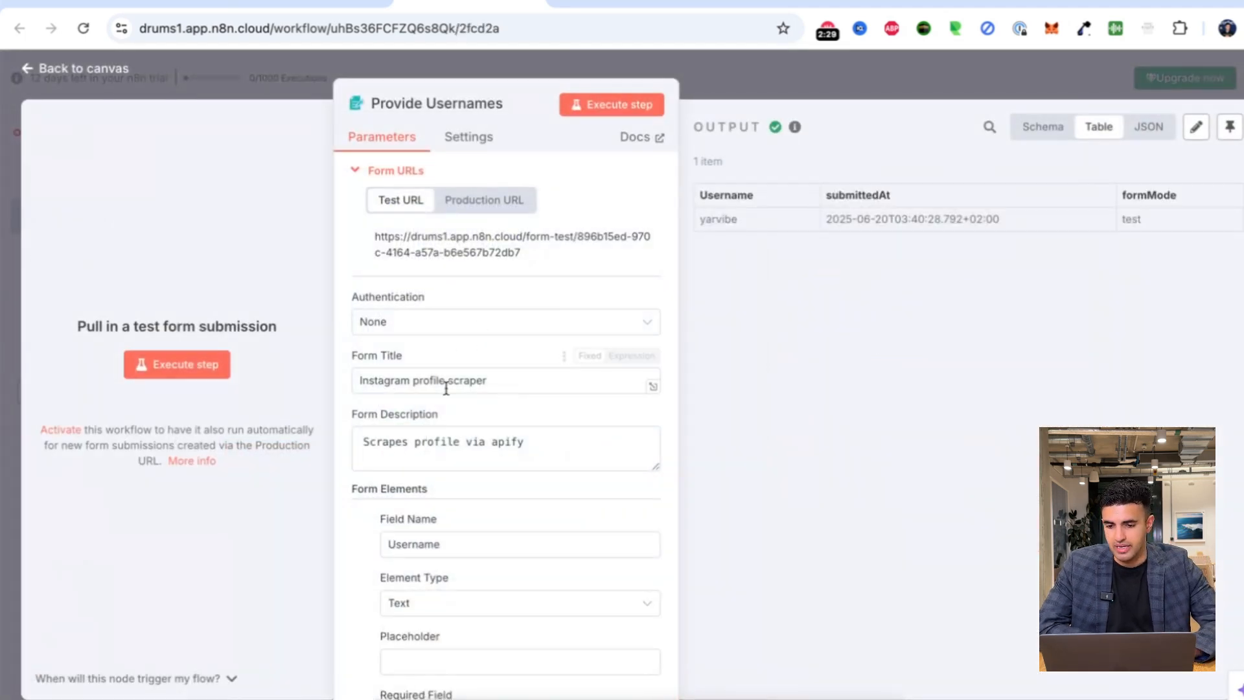
# Select the form title and Username field name, then add a new form element below Username.
pyautogui.doubleClick(395, 382)
pyautogui.moveTo(395, 382); pyautogui.dragTo(411, 425)
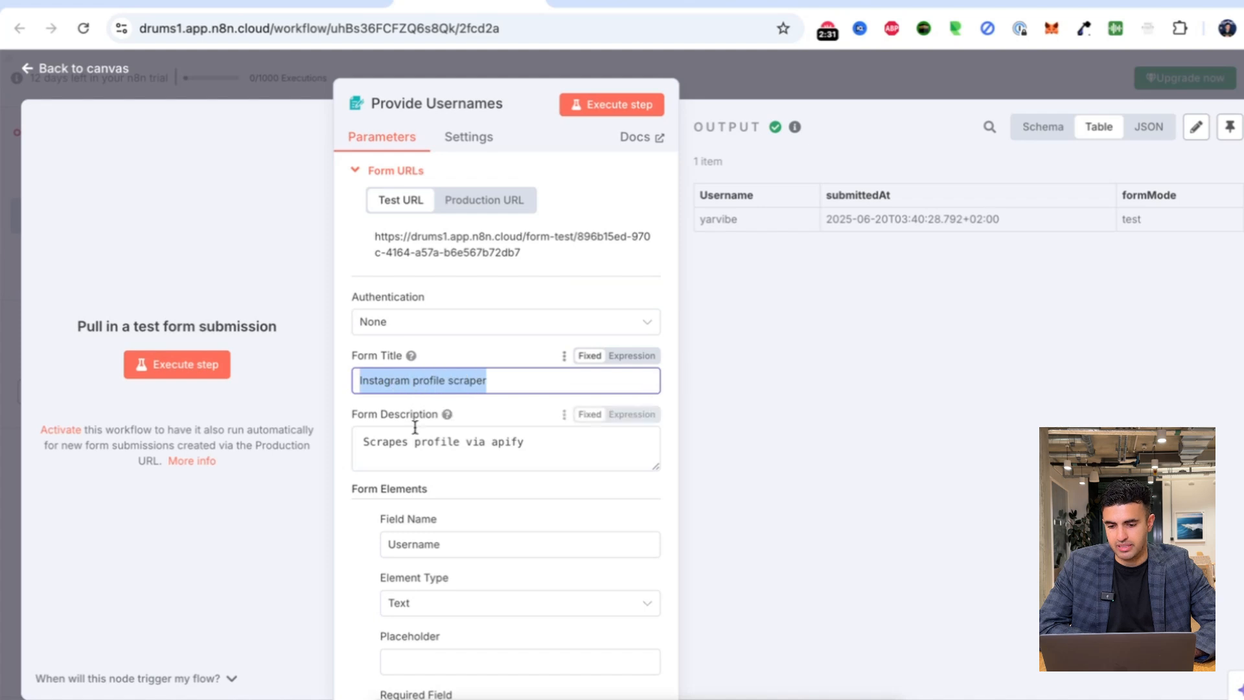
pyautogui.click(424, 542)
pyautogui.doubleClick(424, 543)
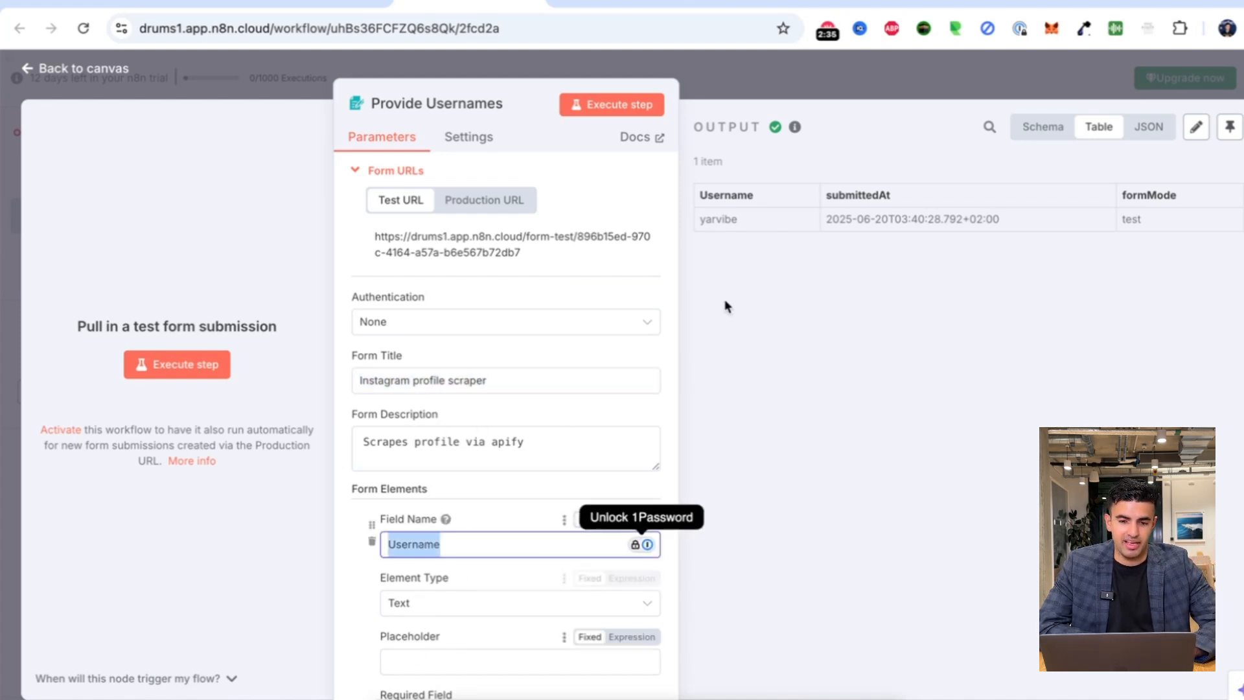
pyautogui.scroll(-1, 445, 564)
pyautogui.scroll(1, 429, 439)
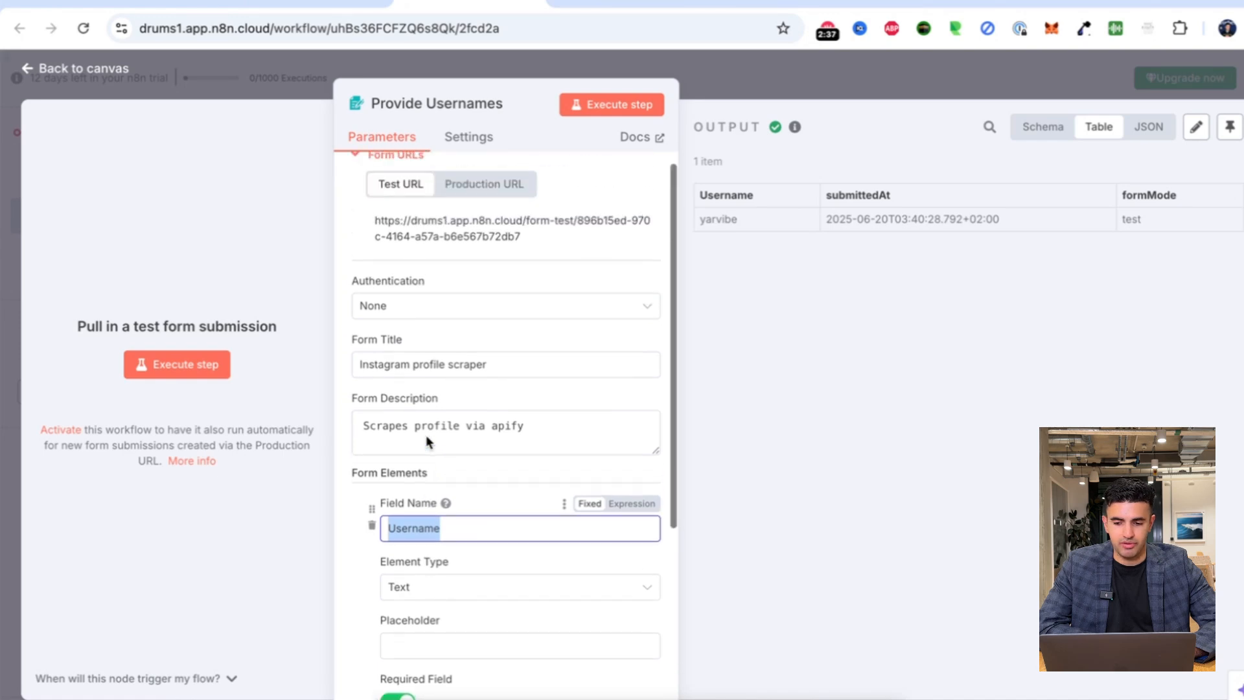
pyautogui.scroll(-3, 427, 436)
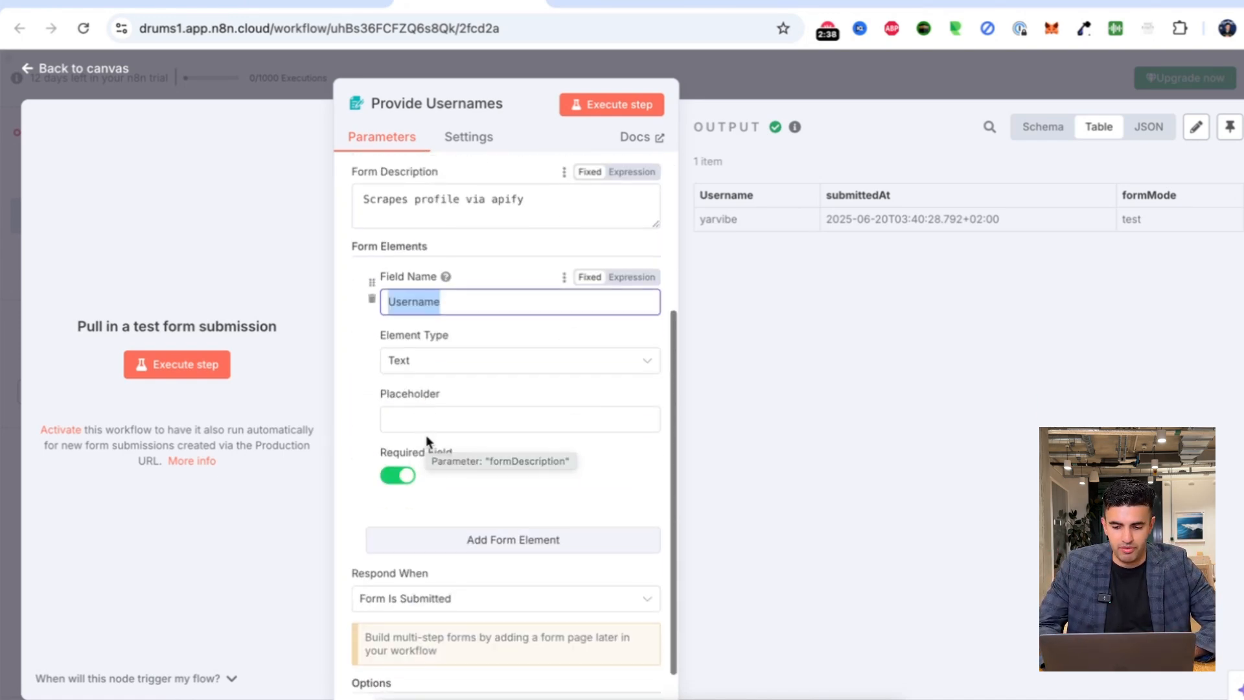
pyautogui.click(494, 539)
# Name the new element Email, set its type to Email, and enter an e-mail address as placeholder.
pyautogui.click(429, 569)
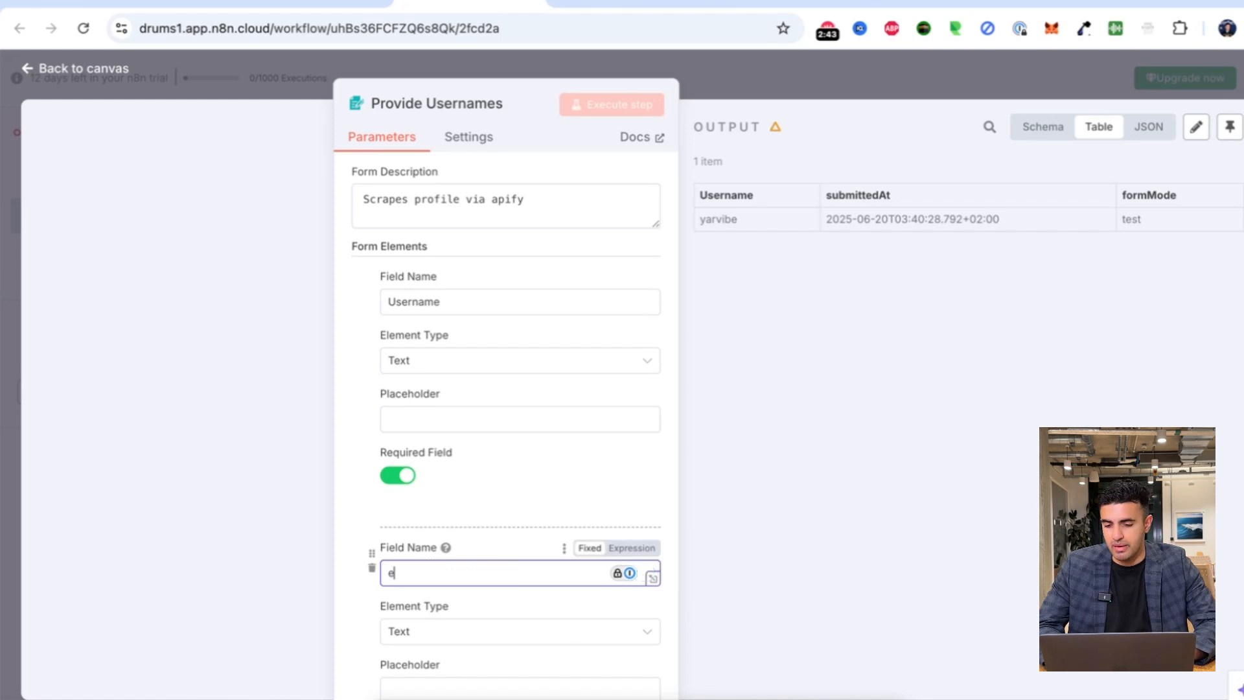
pyautogui.write('Email')
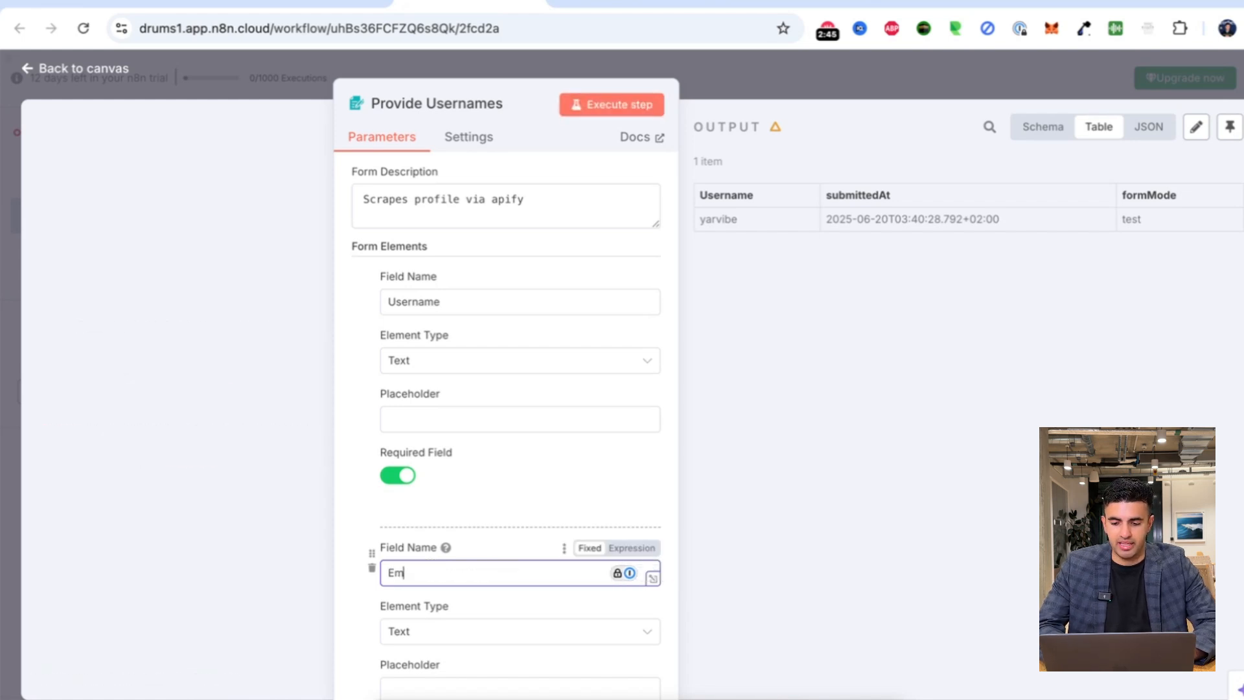
pyautogui.click(495, 633)
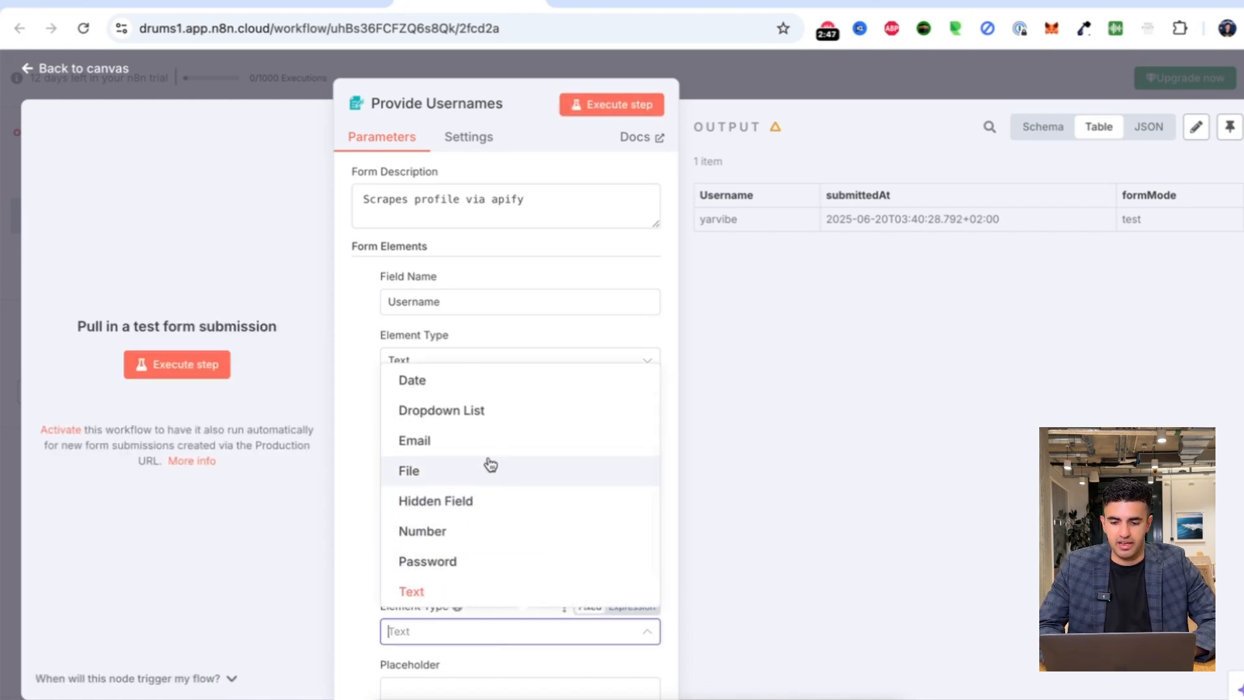
pyautogui.scroll(1, 476, 468)
pyautogui.click(466, 472)
pyautogui.scroll(-2, 523, 429)
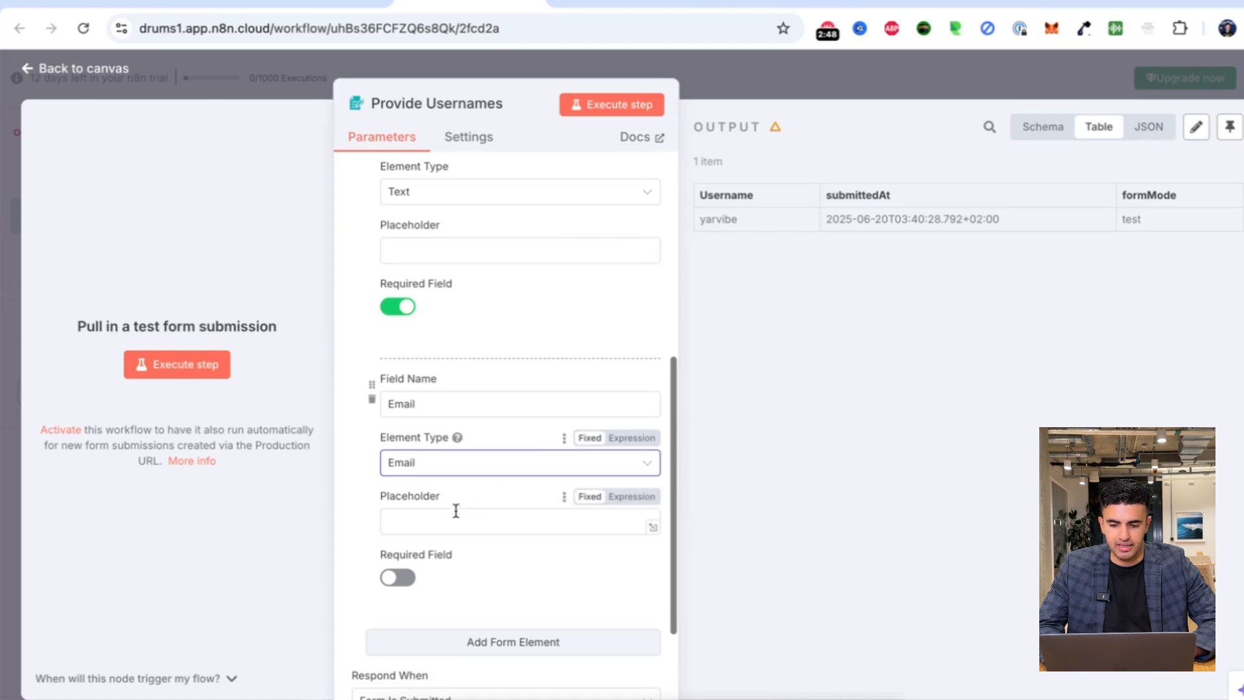
pyautogui.click(444, 517)
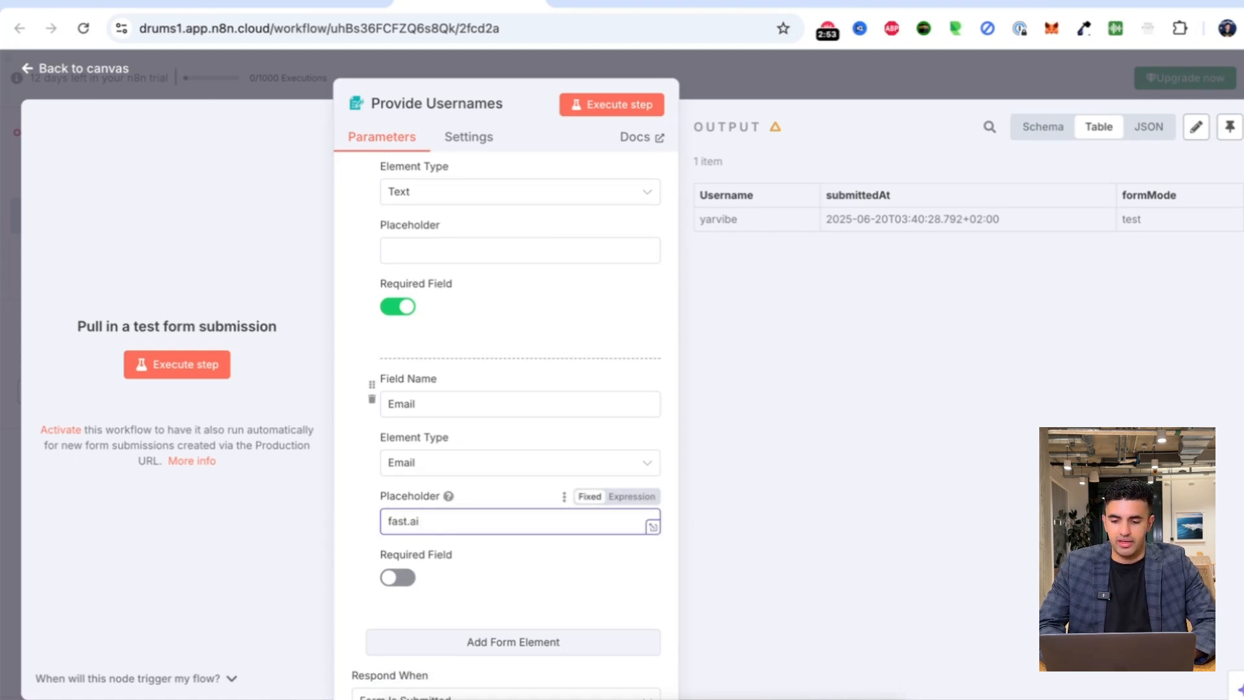
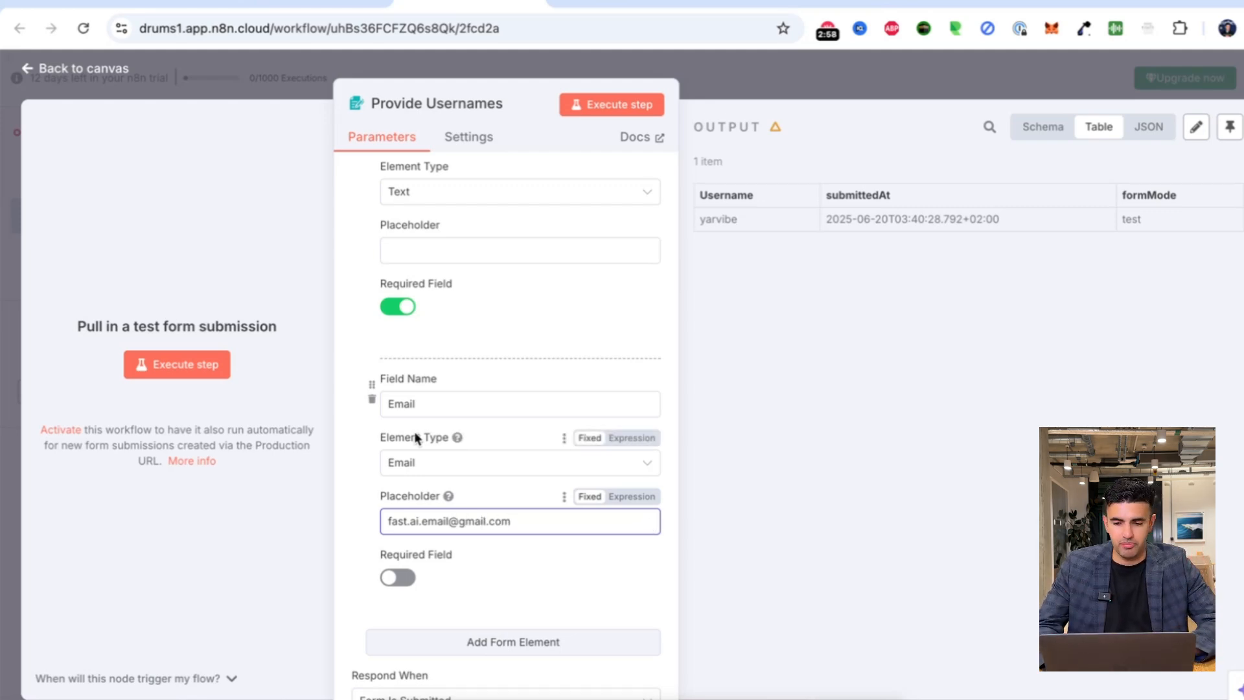
# Delete the Email element and go back to the workflow canvas.
pyautogui.scroll(3, 447, 259)
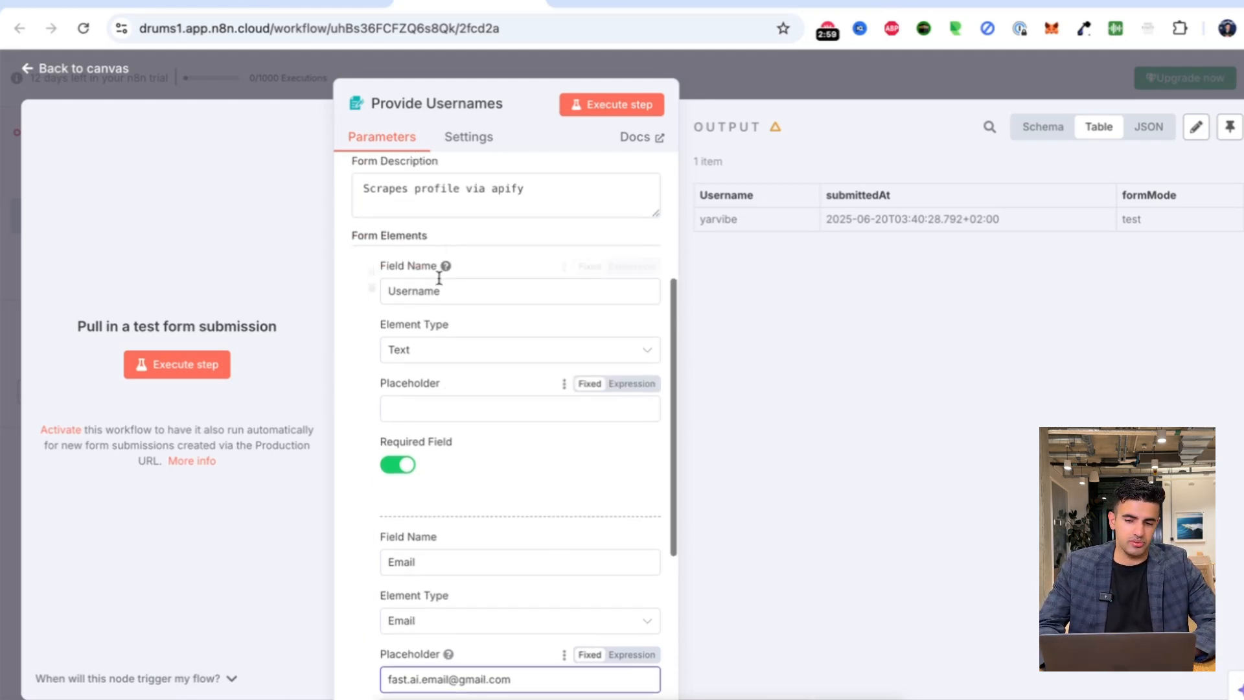
pyautogui.scroll(-1, 388, 454)
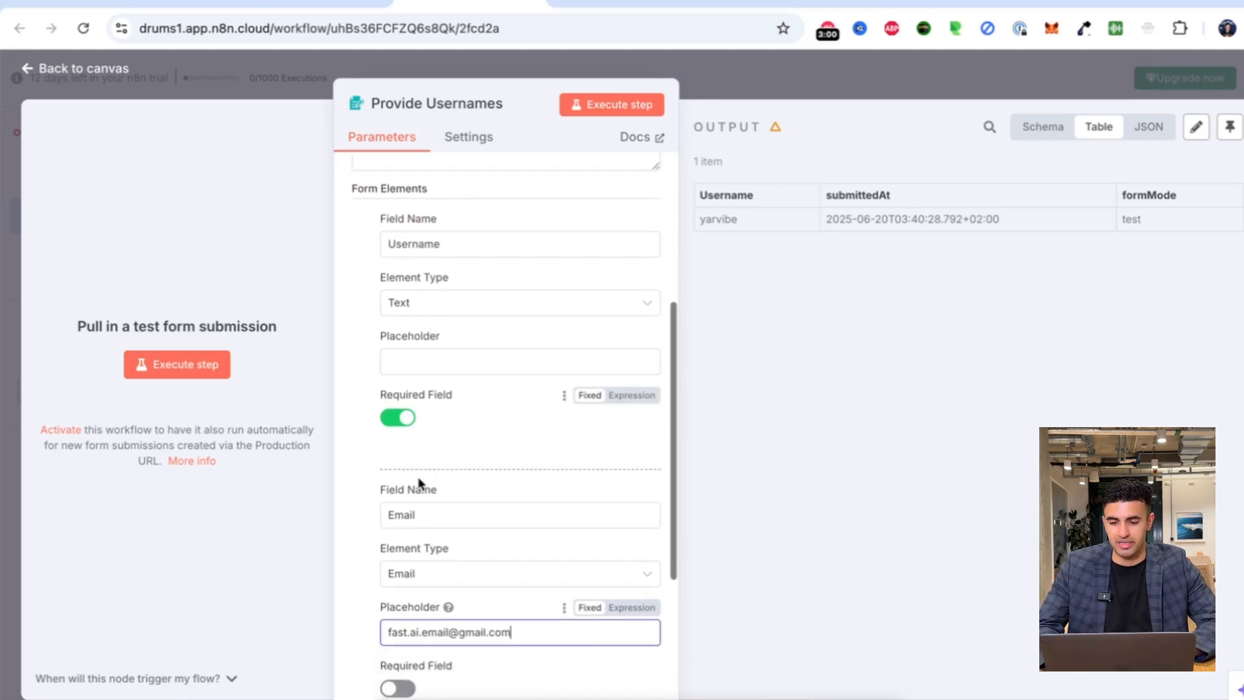
pyautogui.click(372, 512)
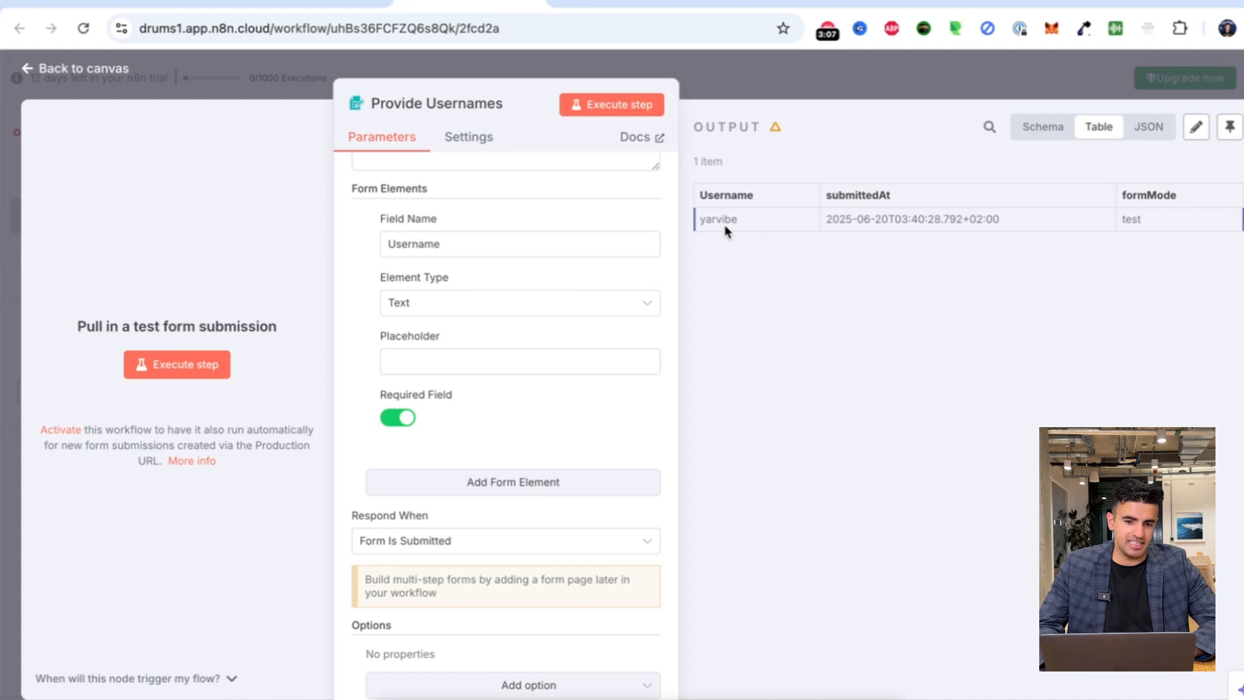
pyautogui.click(822, 76)
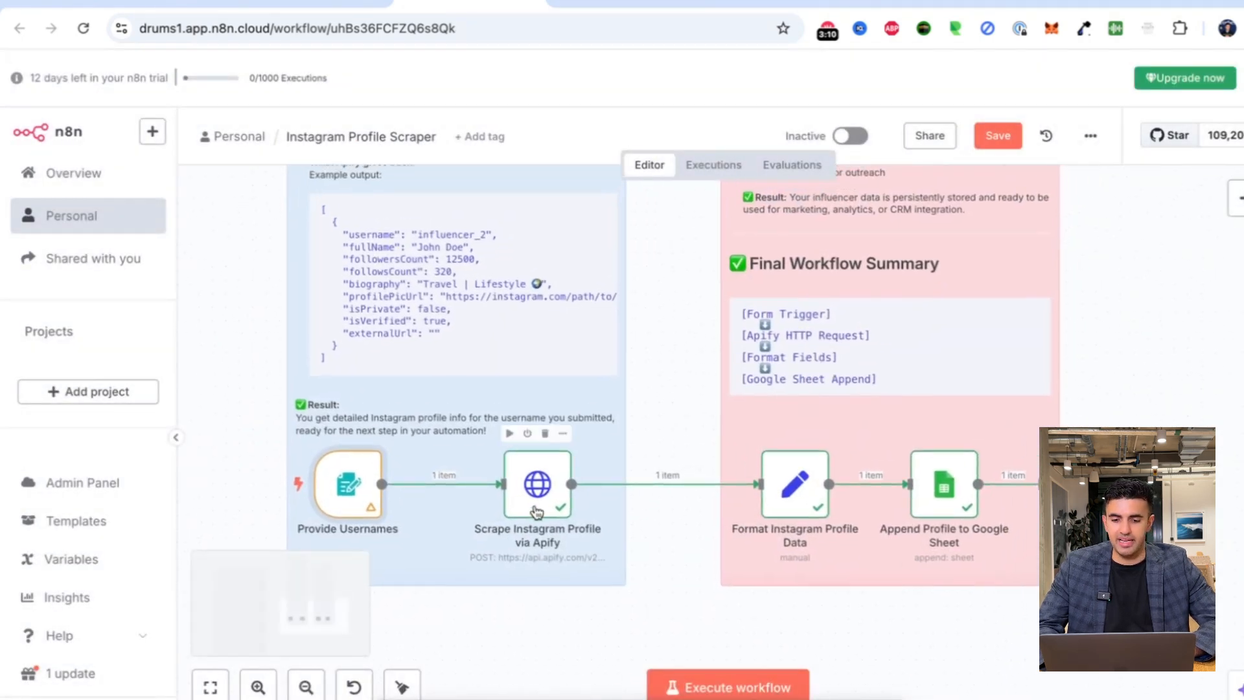
# Open the Scrape Instagram Profile node, then search 'apify pricing' and open apify.com/pricing.
pyautogui.doubleClick(537, 505)
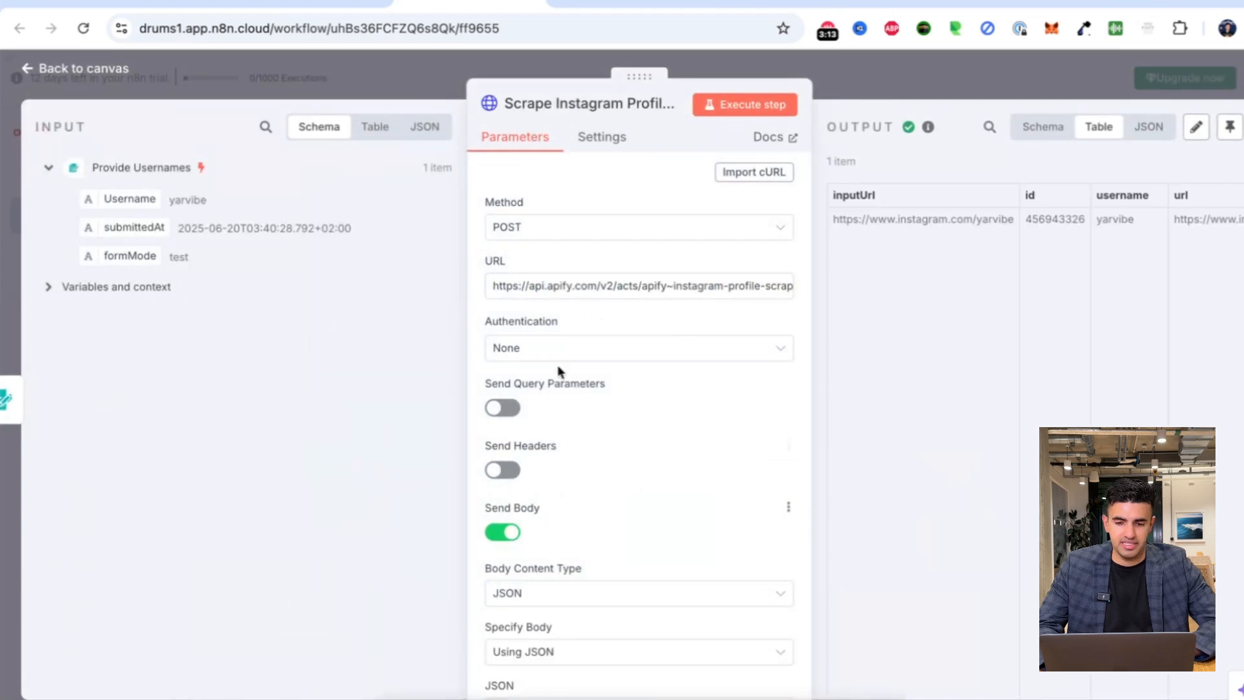
pyautogui.click(558, 289)
pyautogui.hotkey('ctrl', 't')
pyautogui.write('apify pricing')
pyautogui.press('Return')
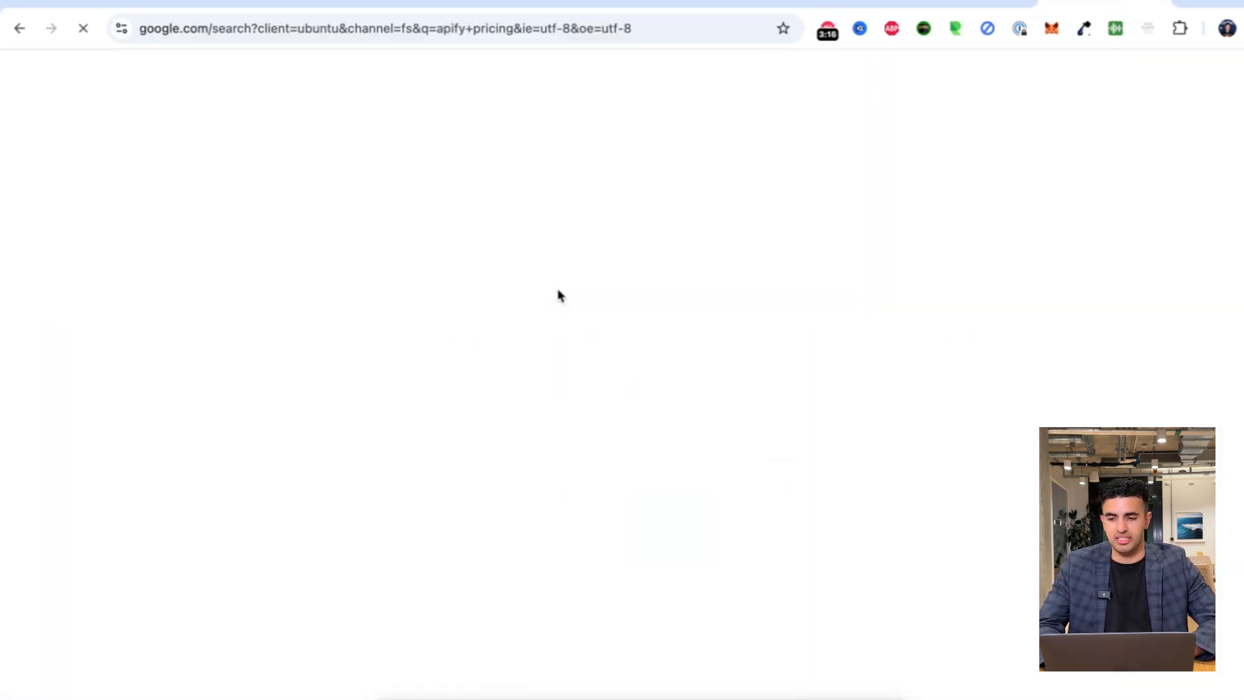
pyautogui.click(207, 250)
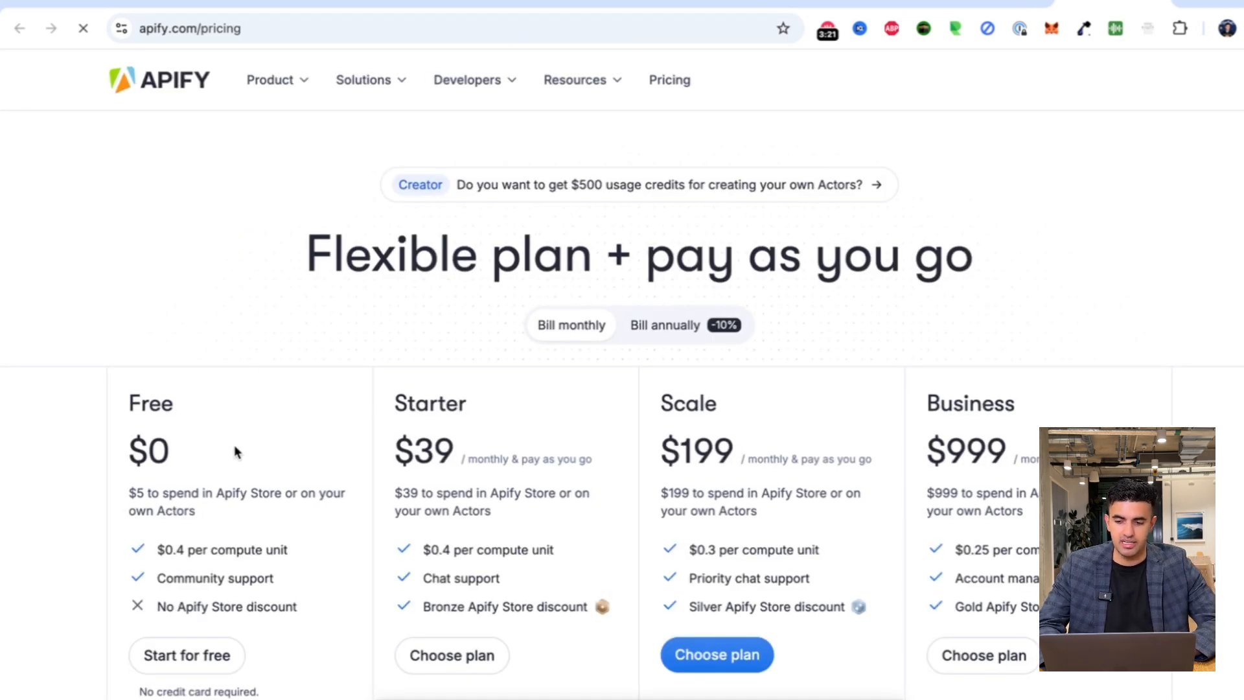
# Review the $0 Free plan's features, then switch tabs back toward n8n.
pyautogui.moveTo(293, 606); pyautogui.dragTo(155, 548)
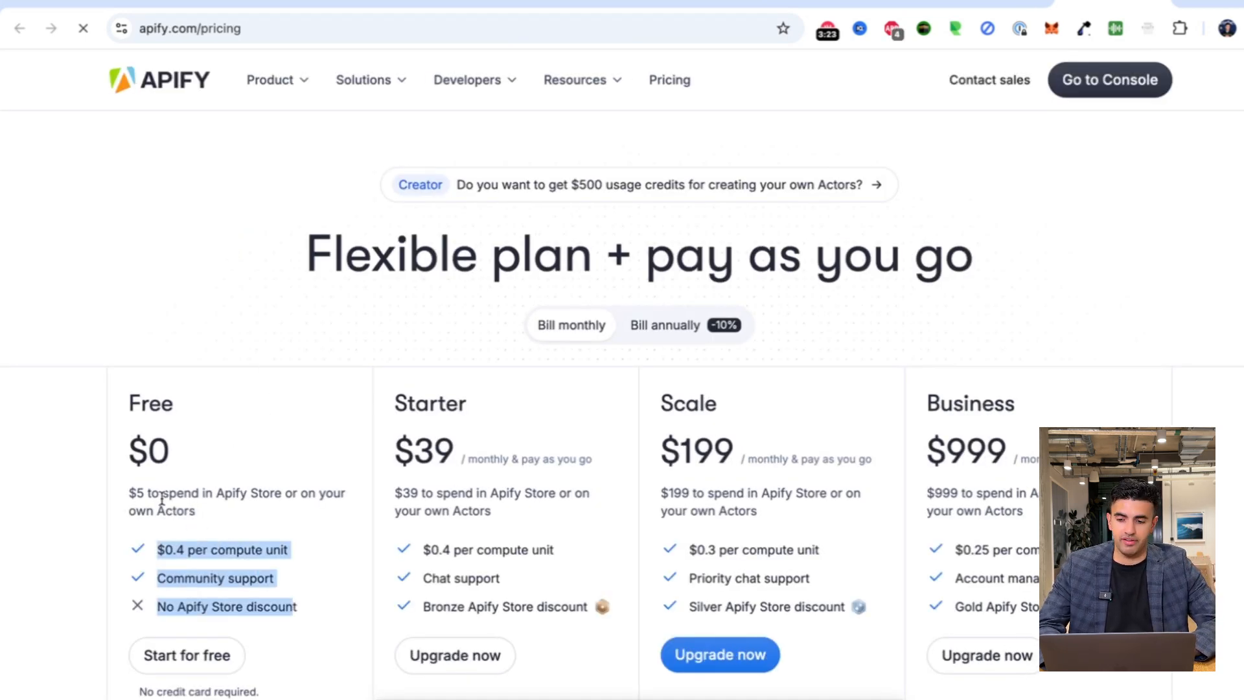
pyautogui.click(152, 494)
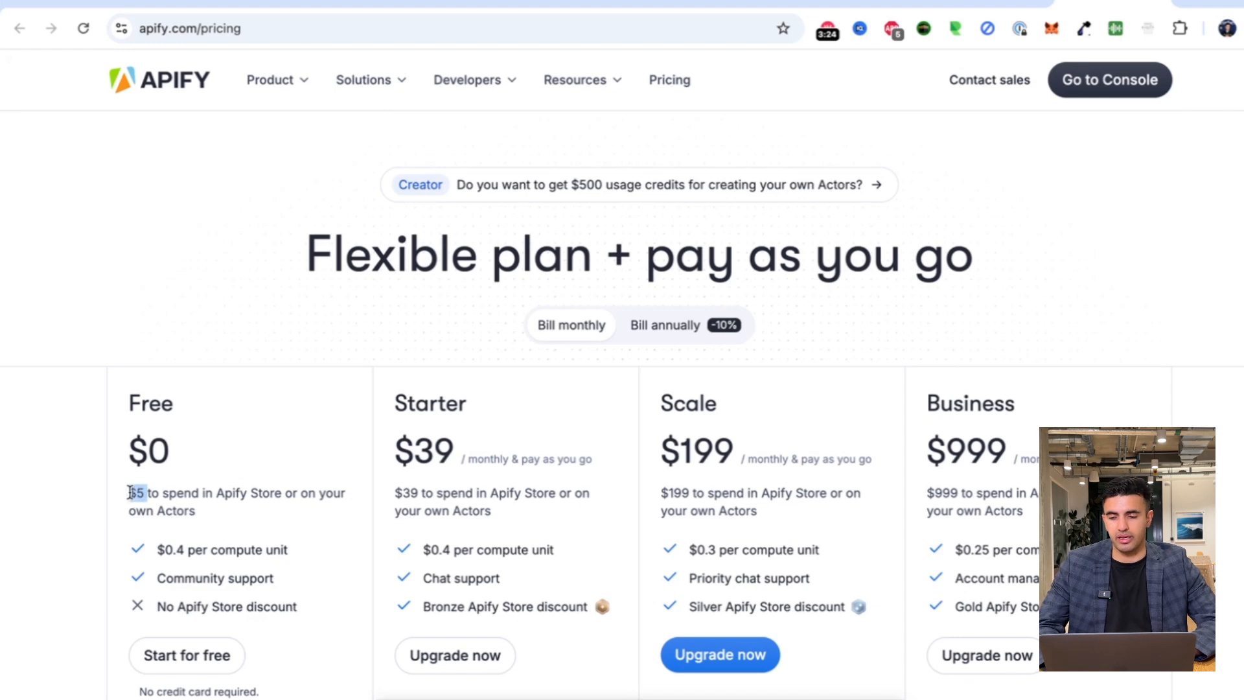
pyautogui.click(162, 501)
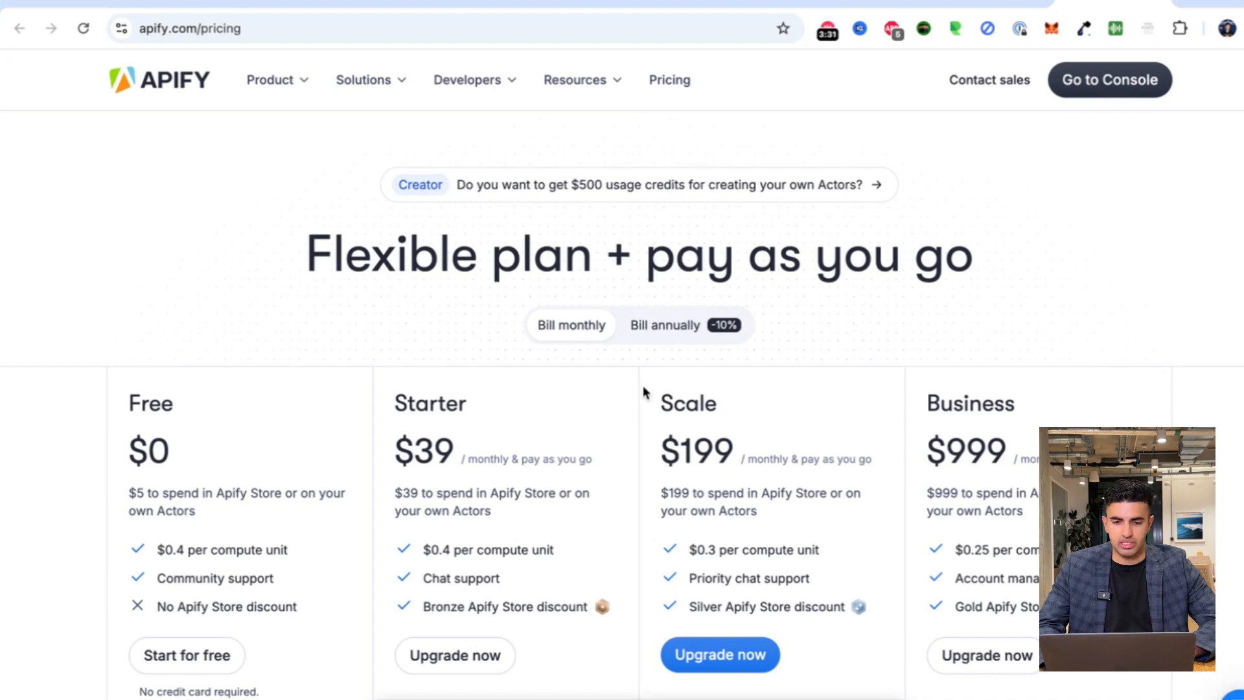
pyautogui.click(862, 3)
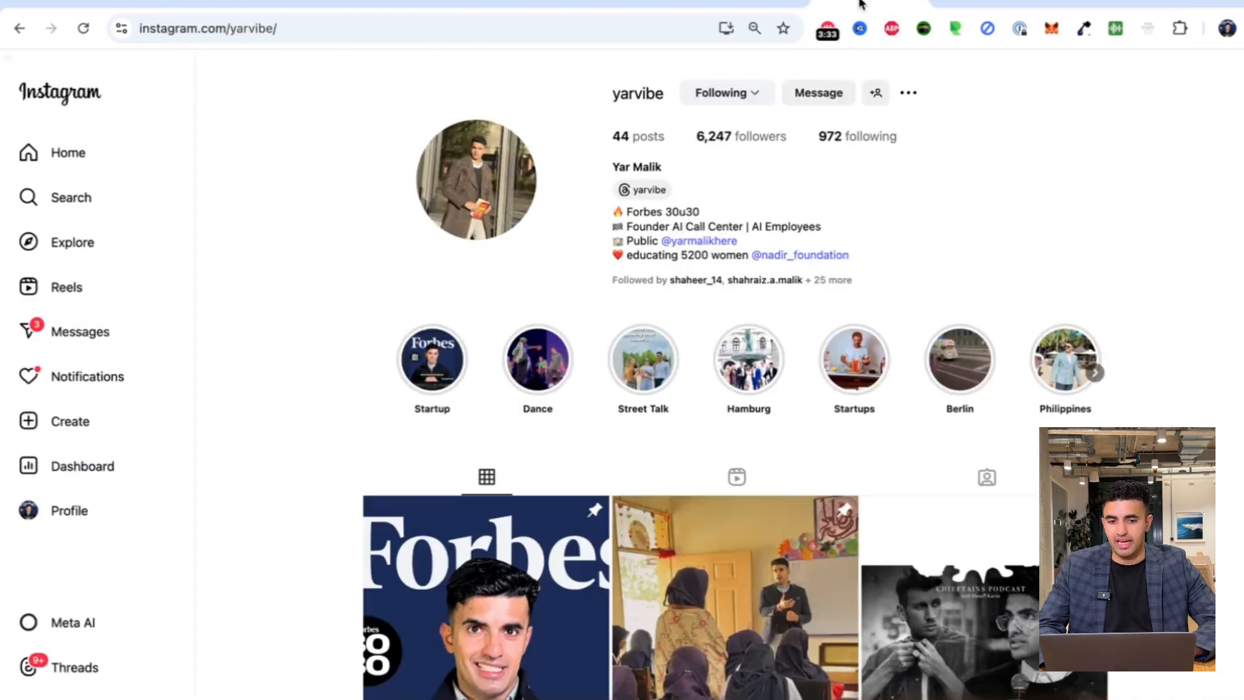
pyautogui.click(737, 8)
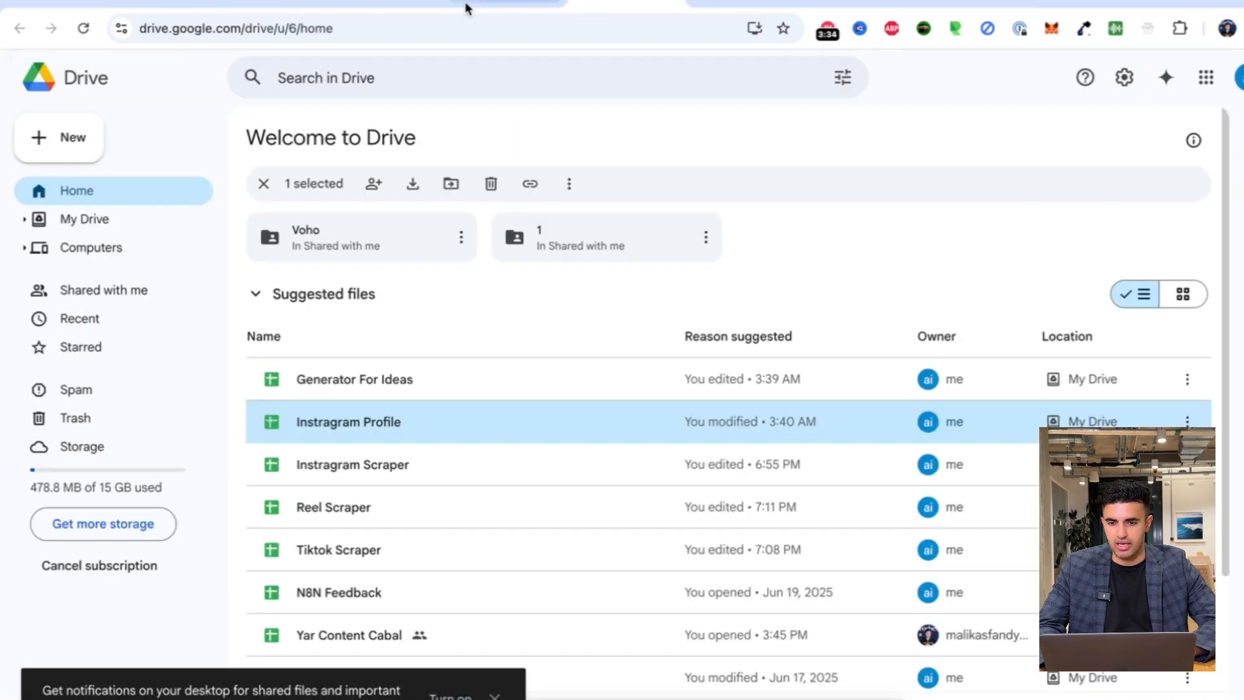
pyautogui.click(417, 3)
# Return to the Apify request node and review the full request URL.
pyautogui.click(420, 9)
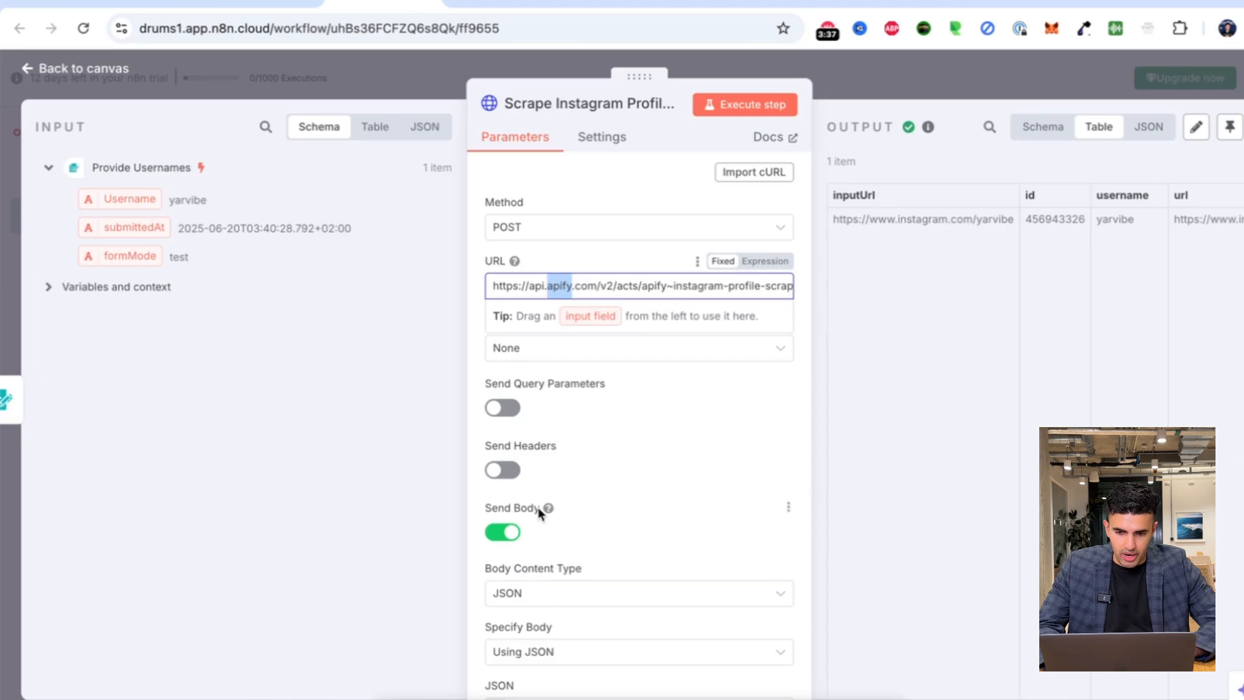
pyautogui.tripleClick(684, 280)
pyautogui.press('Right')
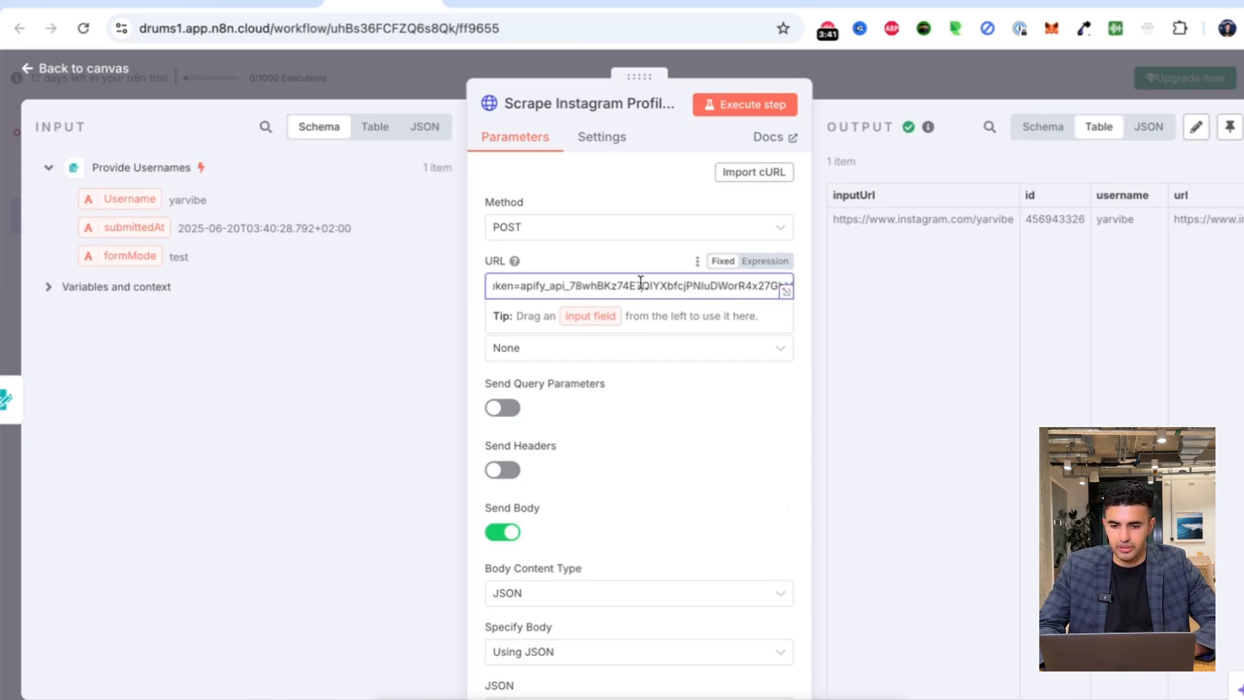
pyautogui.moveTo(642, 284); pyautogui.dragTo(439, 285)
pyautogui.click(728, 284)
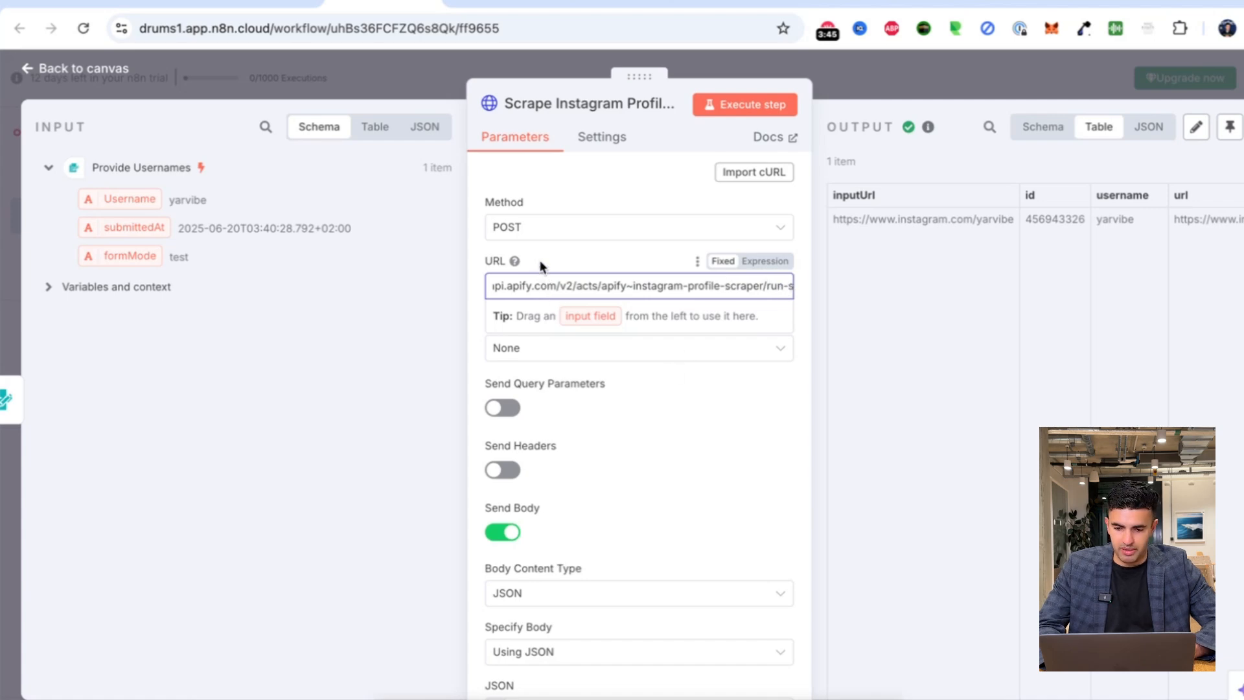
pyautogui.click(647, 403)
# Check the JSON body expression that passes $json.Username to Apify.
pyautogui.scroll(-4, 647, 403)
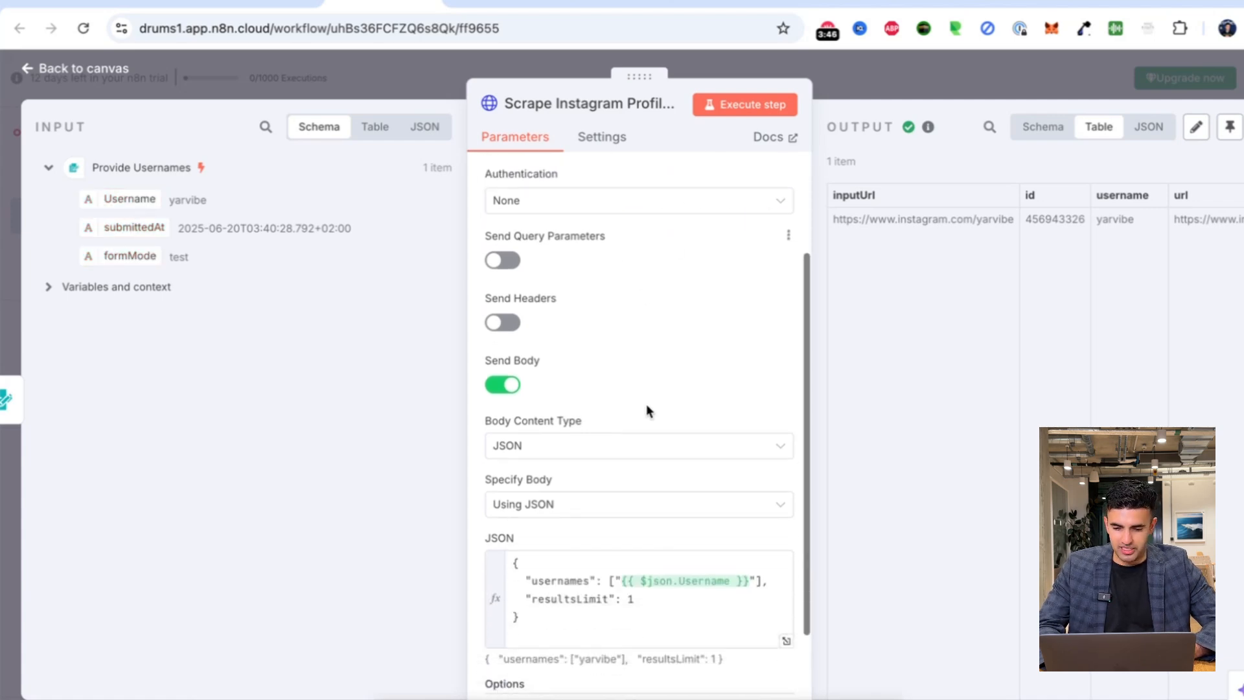
pyautogui.scroll(-1, 647, 410)
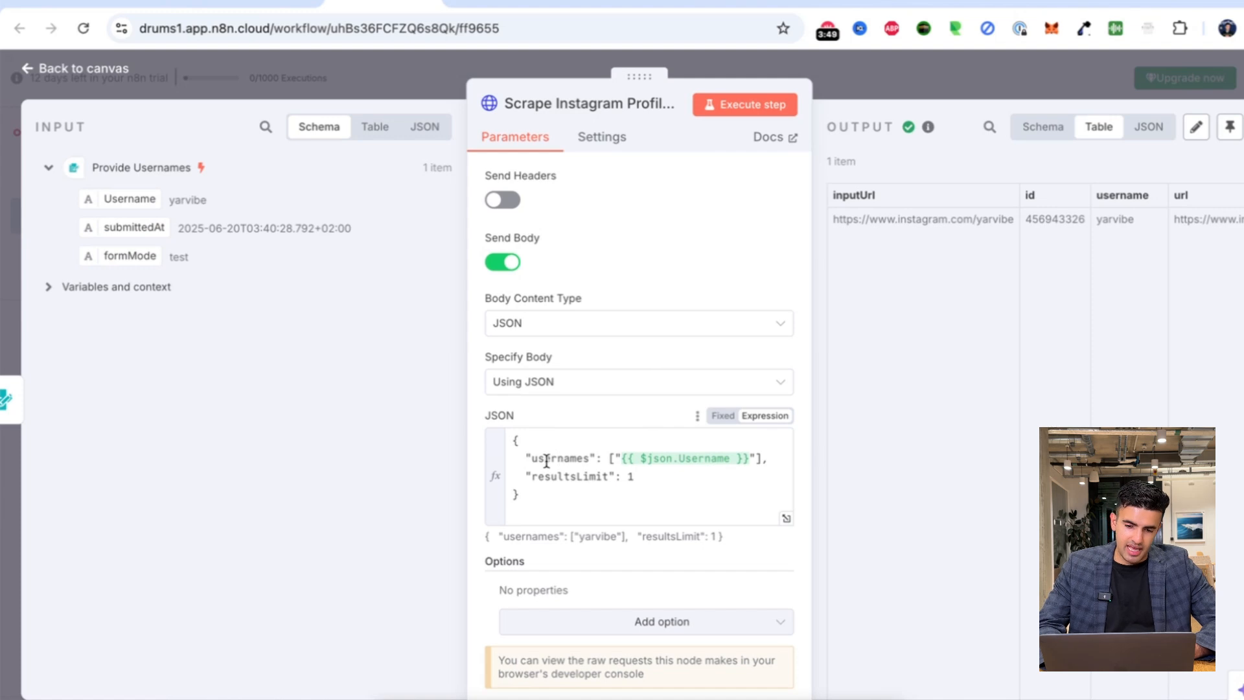
pyautogui.click(721, 460)
pyautogui.moveTo(661, 459); pyautogui.dragTo(659, 458)
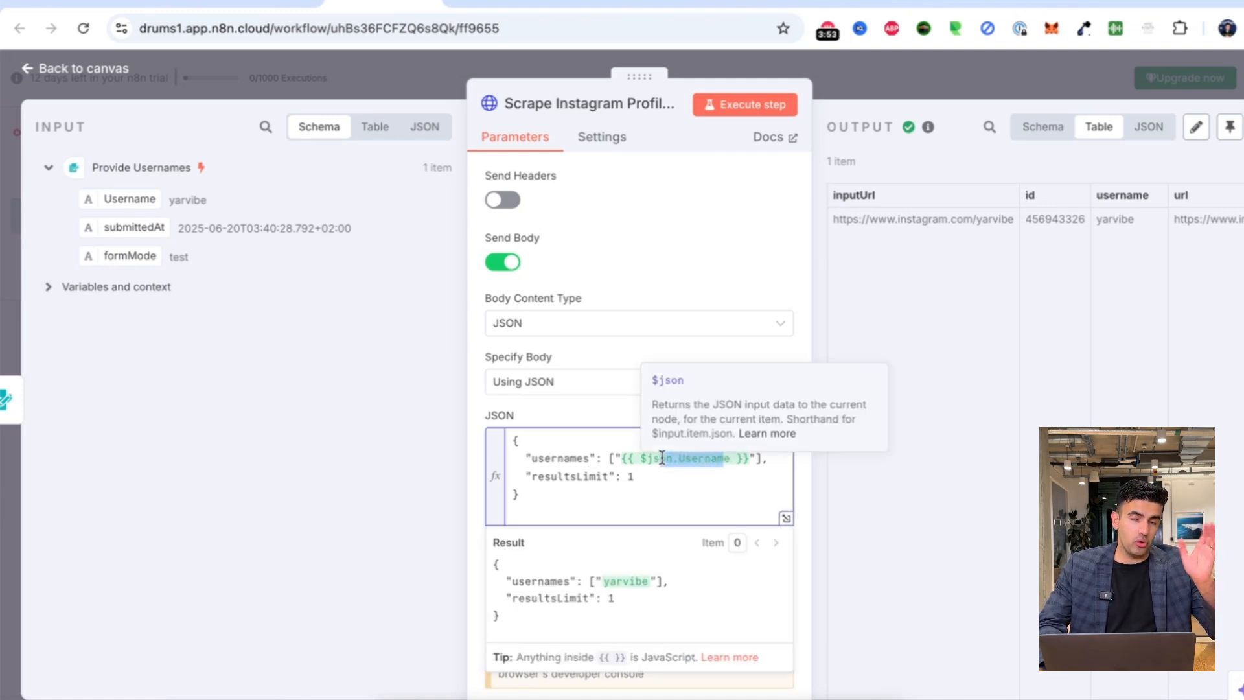
pyautogui.click(581, 475)
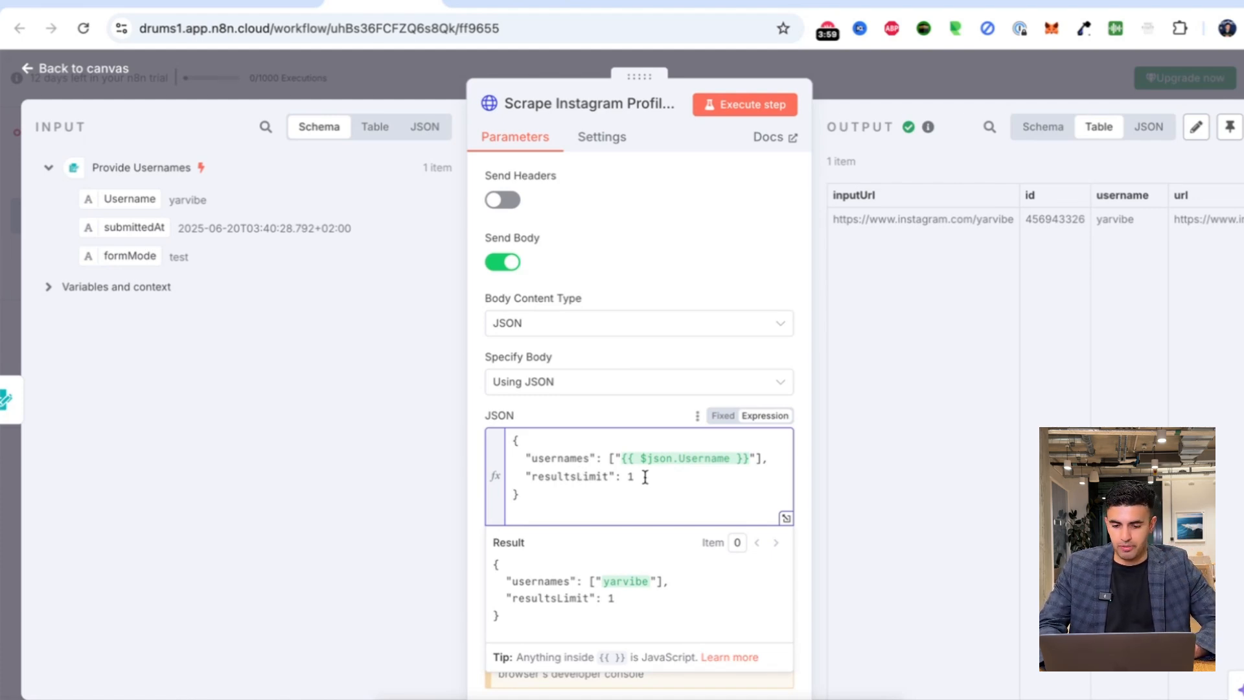
# Scroll through the returned profile columns, including inputUrl, then close the node to the canvas.
pyautogui.scroll(-1, 642, 560)
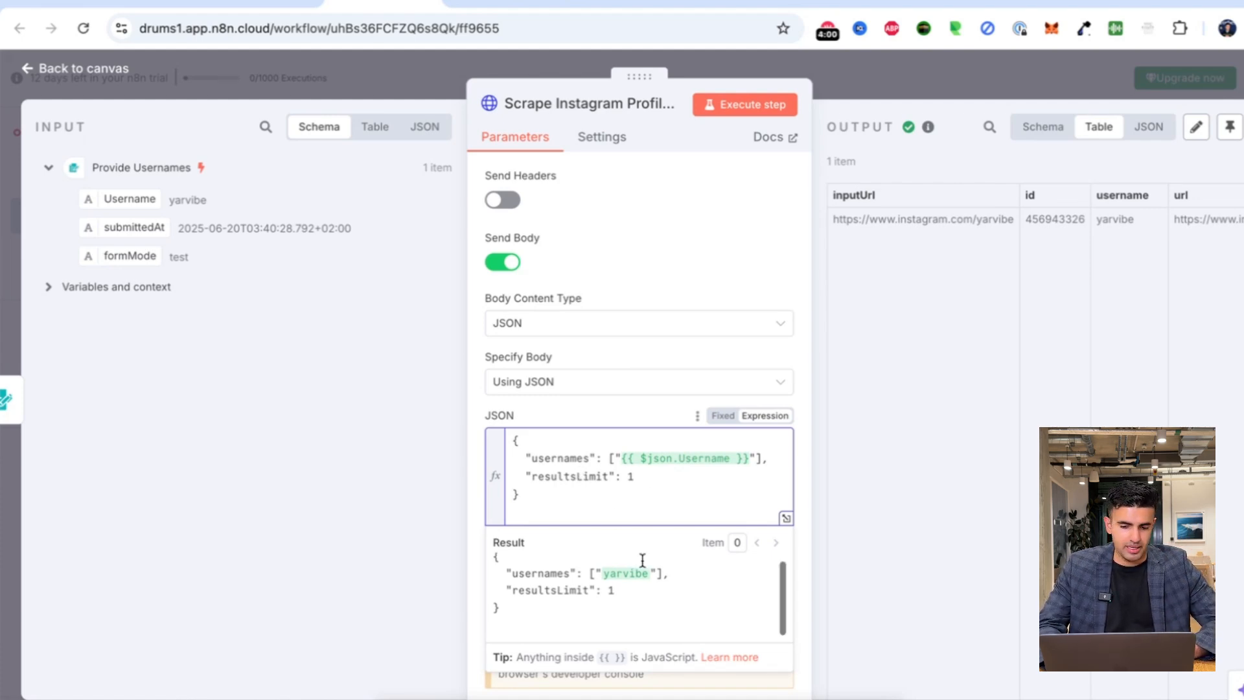
pyautogui.tripleClick(954, 218)
pyautogui.hscroll(10, 1071, 272)
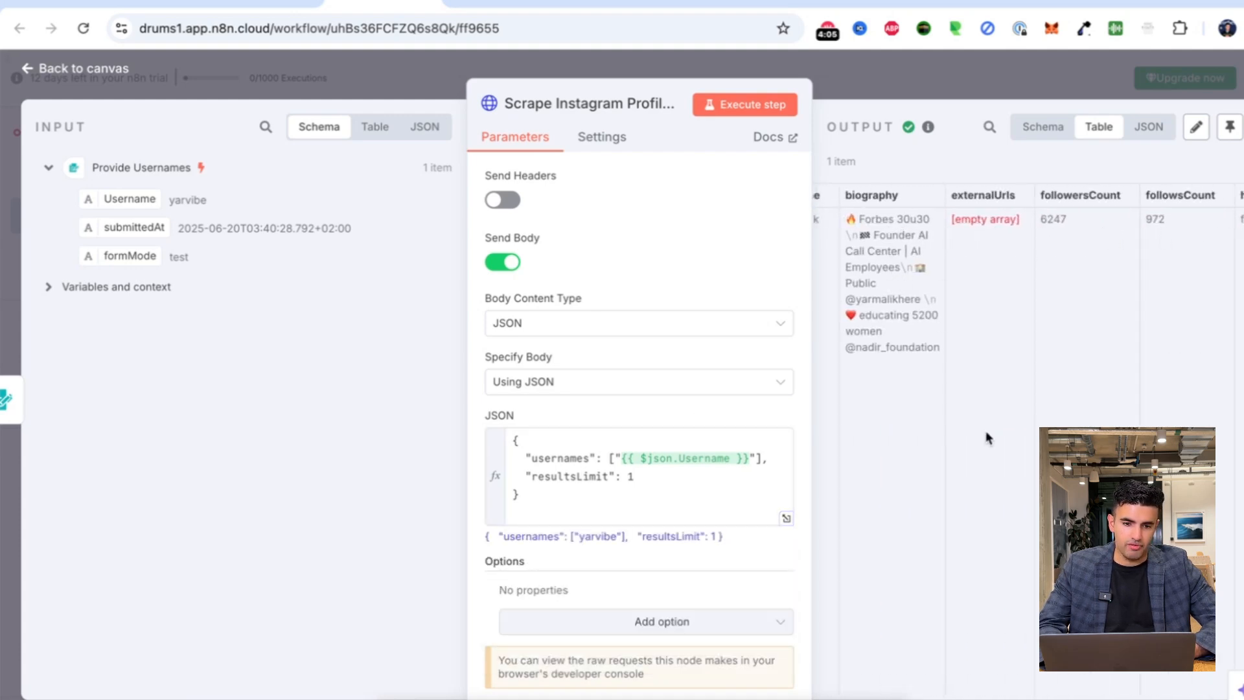
pyautogui.hscroll(10, 1102, 342)
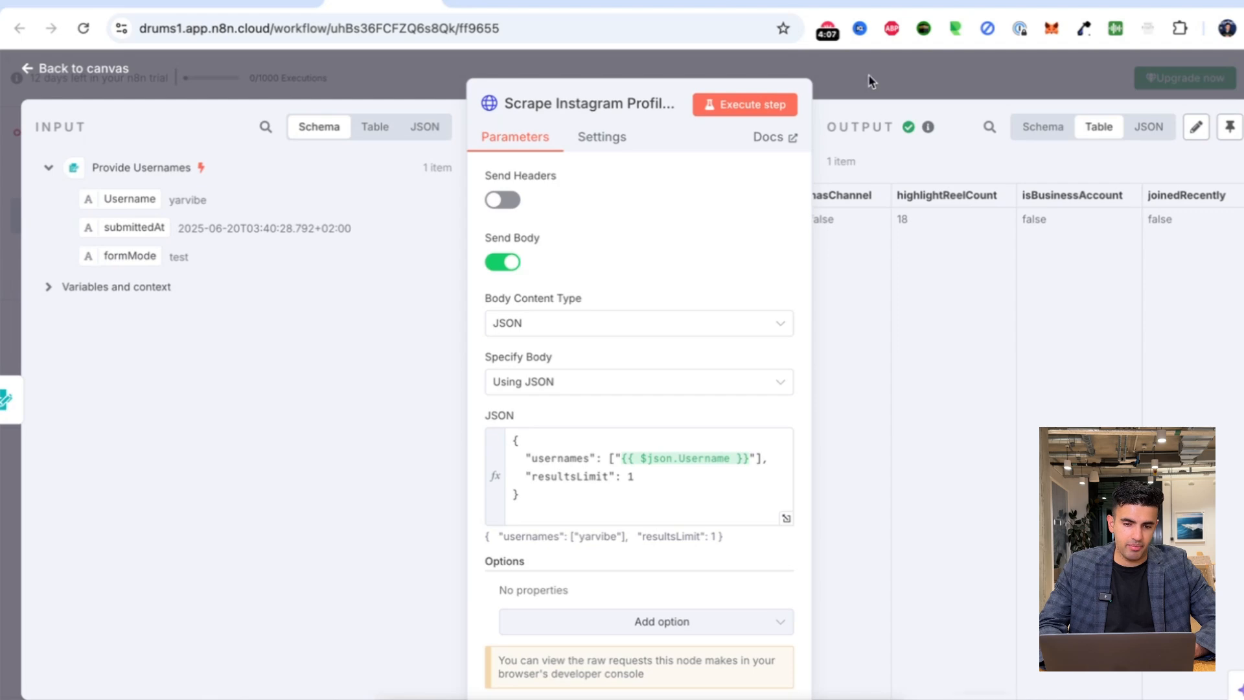
pyautogui.click(868, 74)
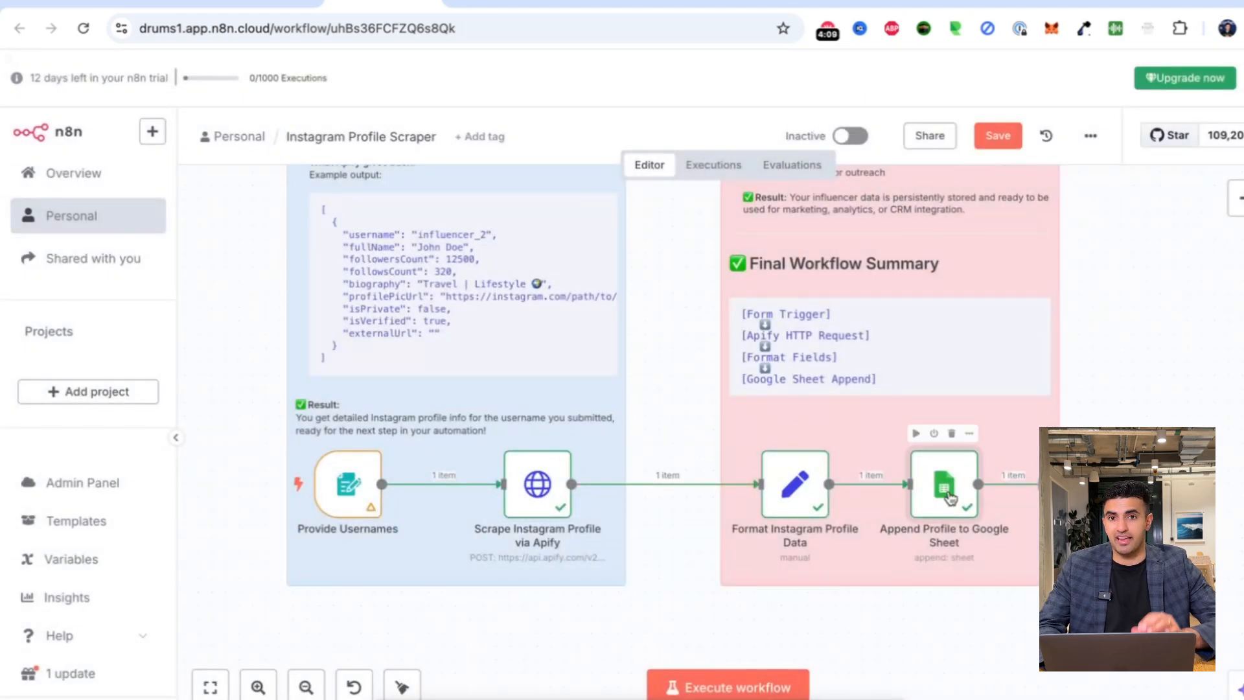
pyautogui.doubleClick(948, 498)
pyautogui.press('Escape')
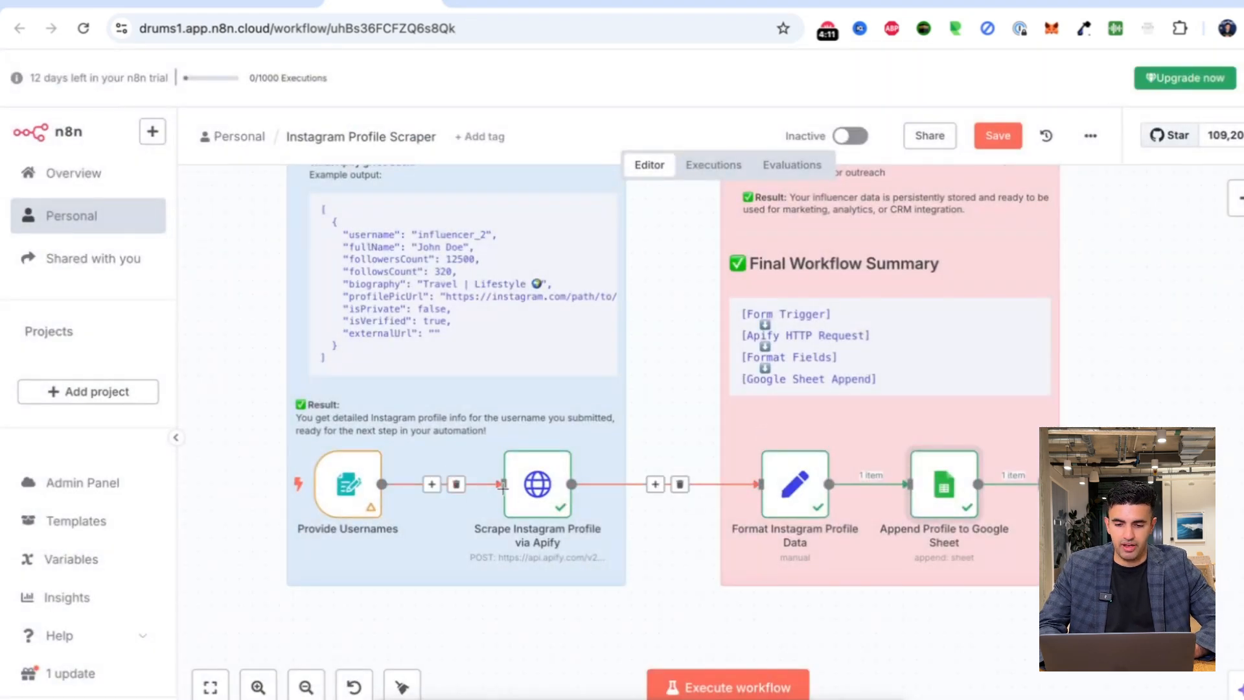
pyautogui.click(1237, 201)
pyautogui.write('apify')
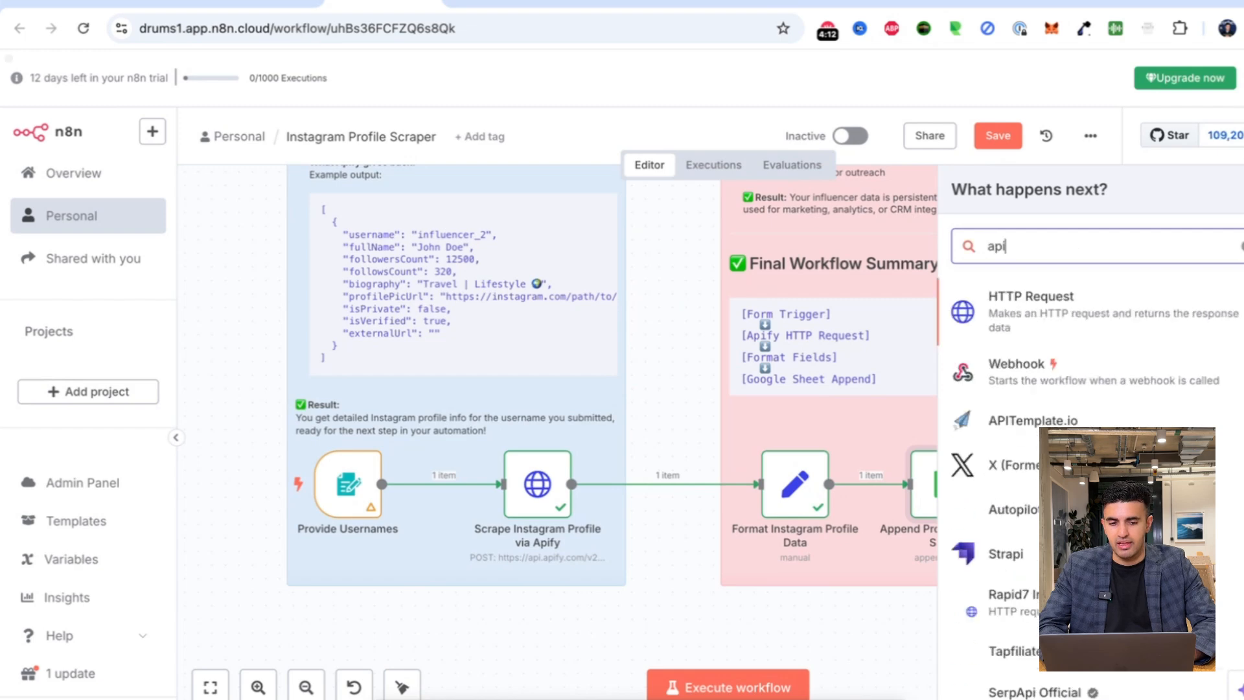
pyautogui.press('BackSpace')
pyautogui.press('BackSpace')
pyautogui.press('BackSpace')
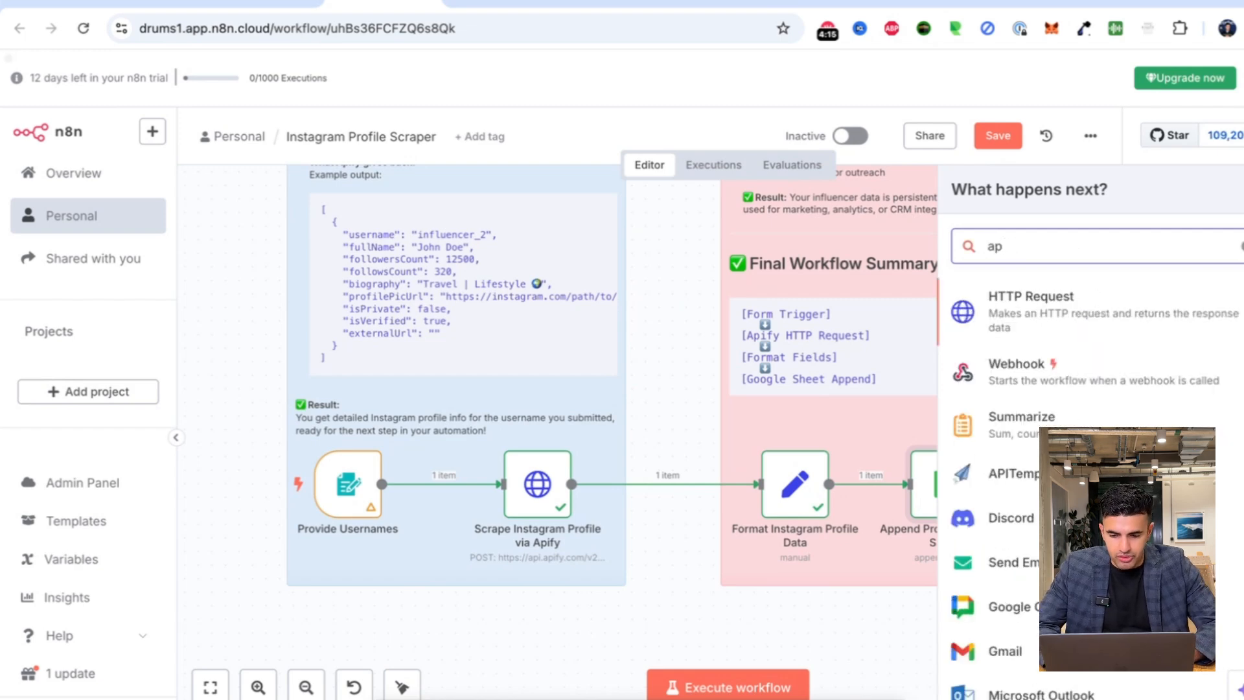
pyautogui.press('BackSpace')
pyautogui.press('BackSpace')
pyautogui.write('scrape')
pyautogui.hotkey('ctrl', 'a')
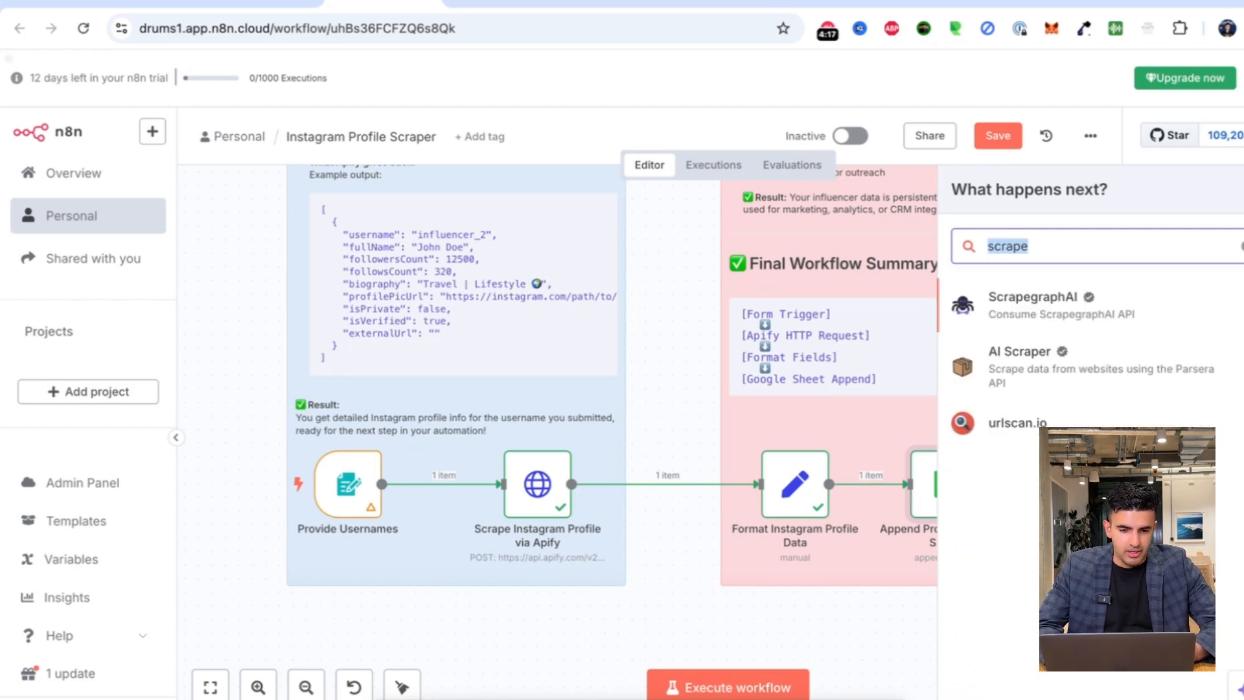
pyautogui.write('api')
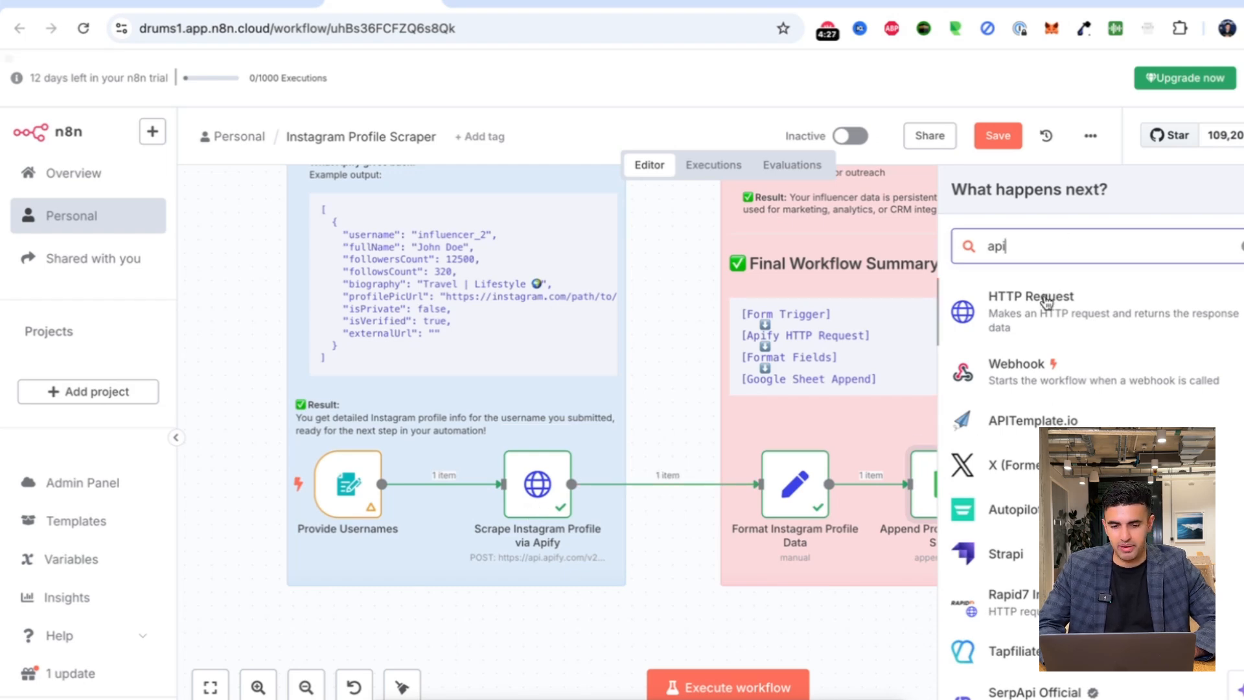
pyautogui.click(534, 487)
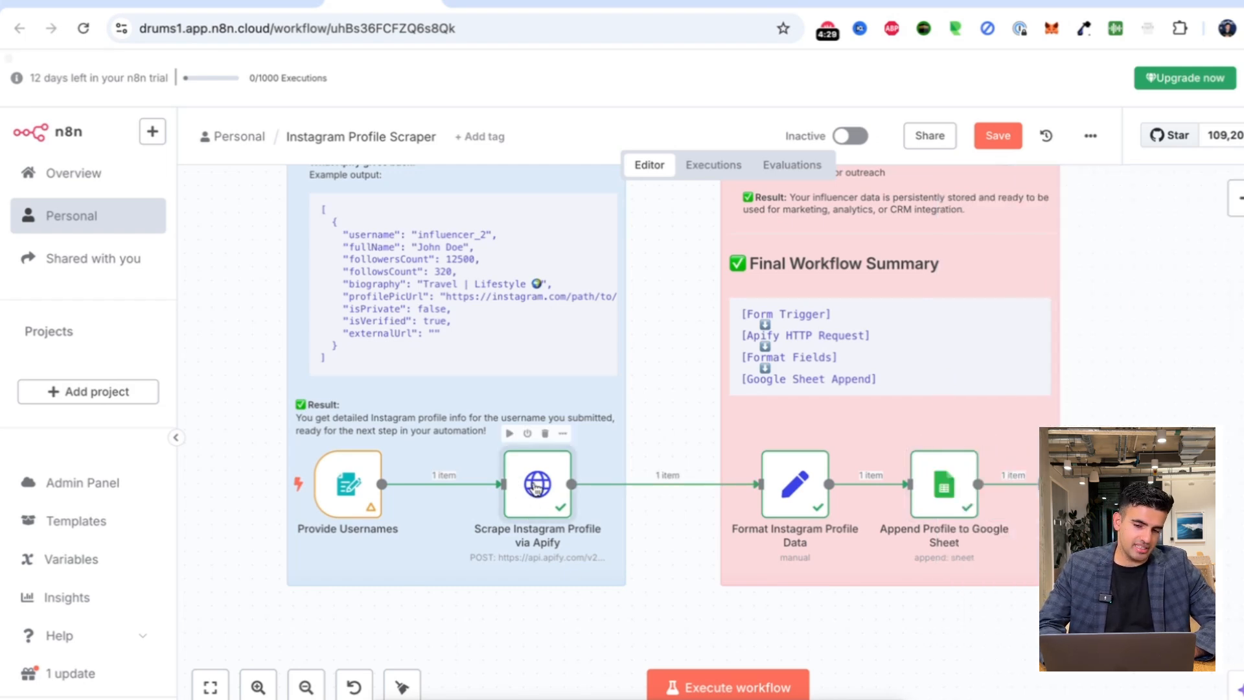
pyautogui.doubleClick(535, 488)
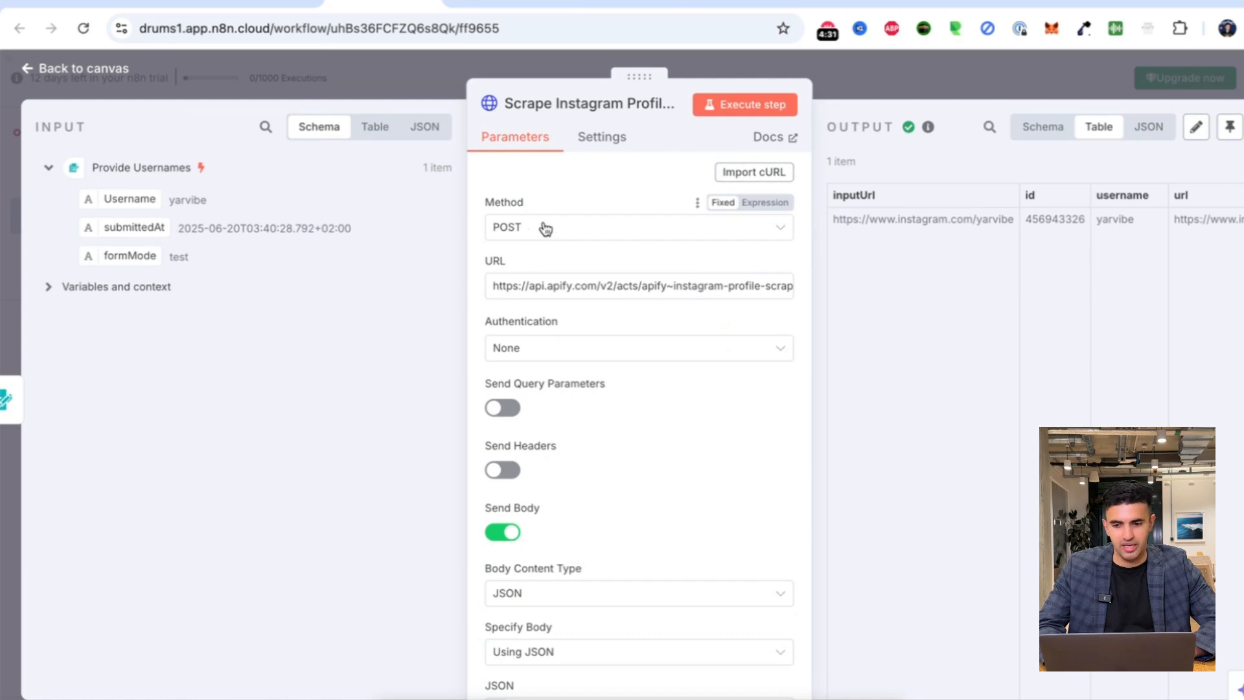
pyautogui.click(849, 102)
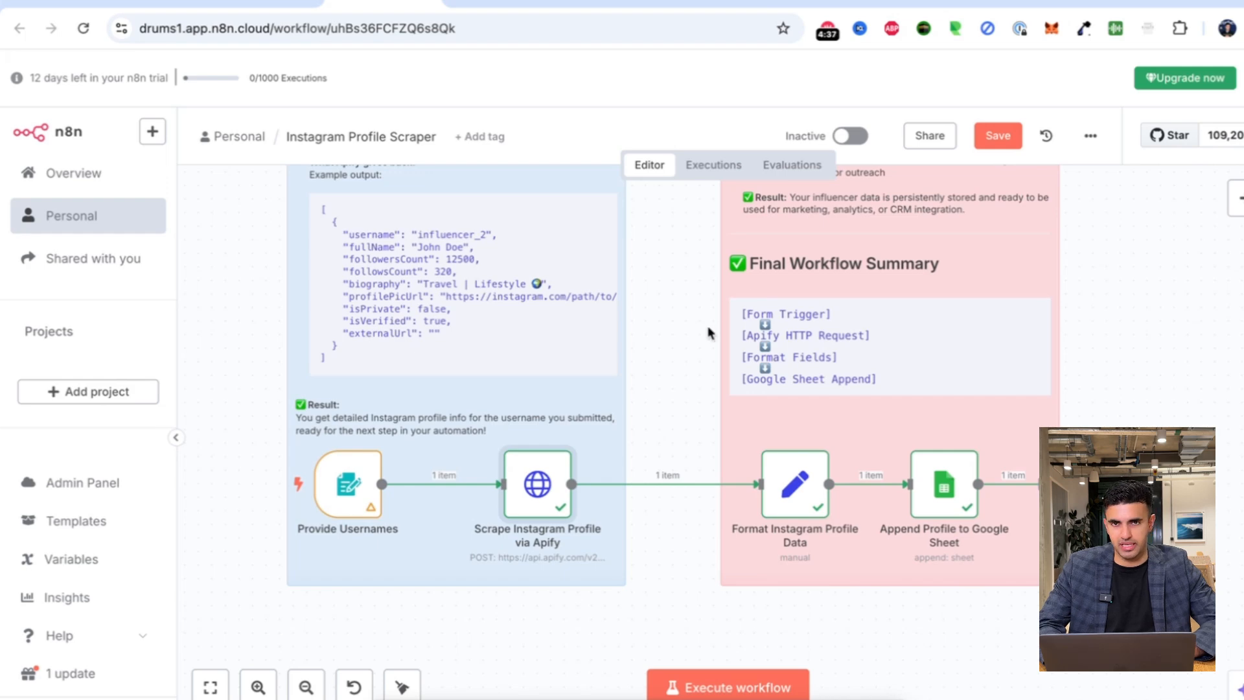
pyautogui.click(1236, 198)
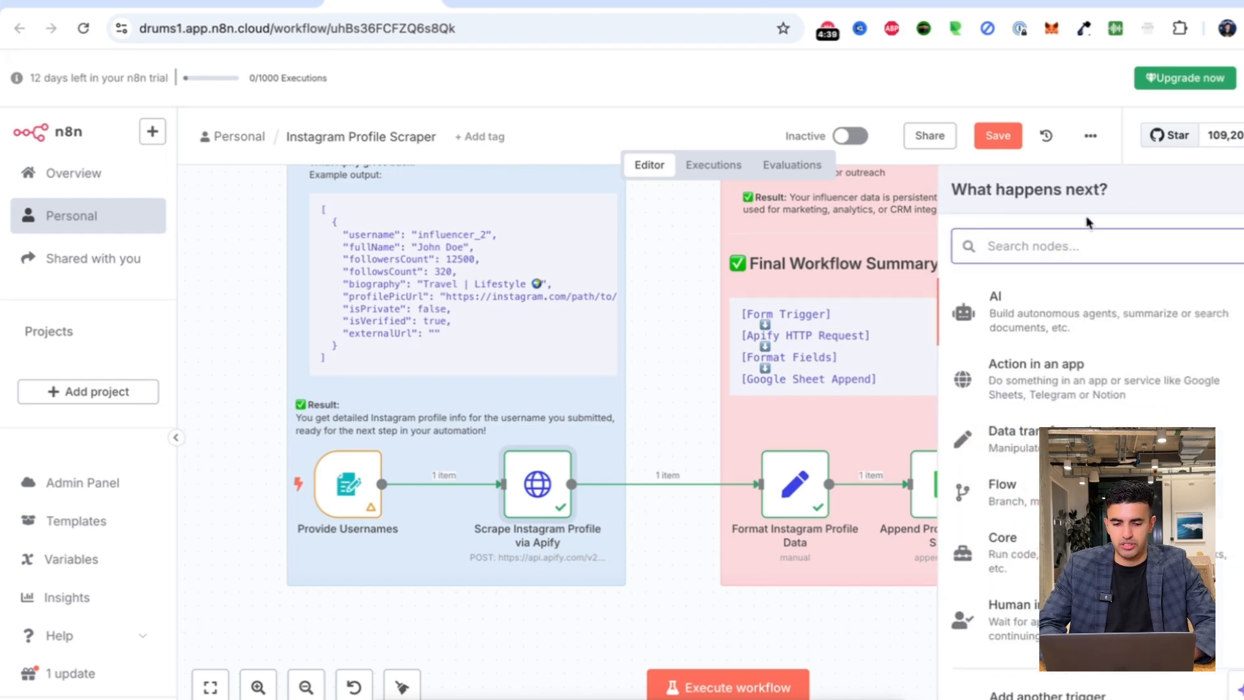
pyautogui.write('http')
pyautogui.press('Escape')
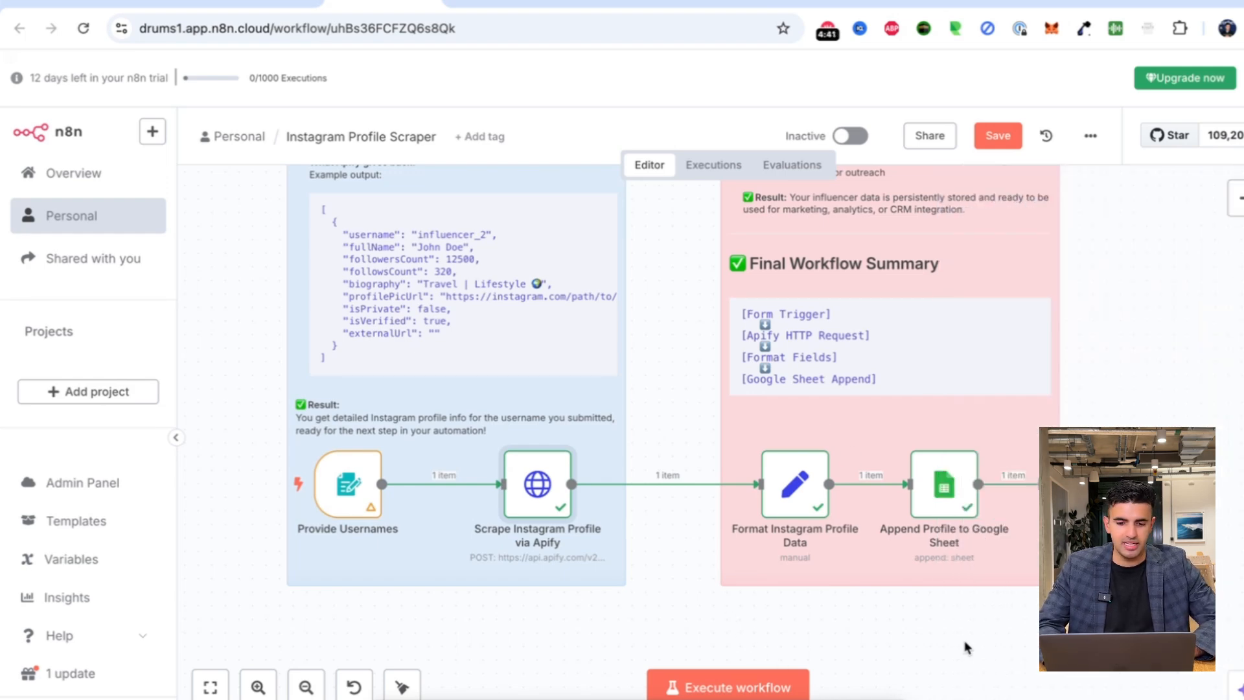
pyautogui.hscroll(2, 963, 645)
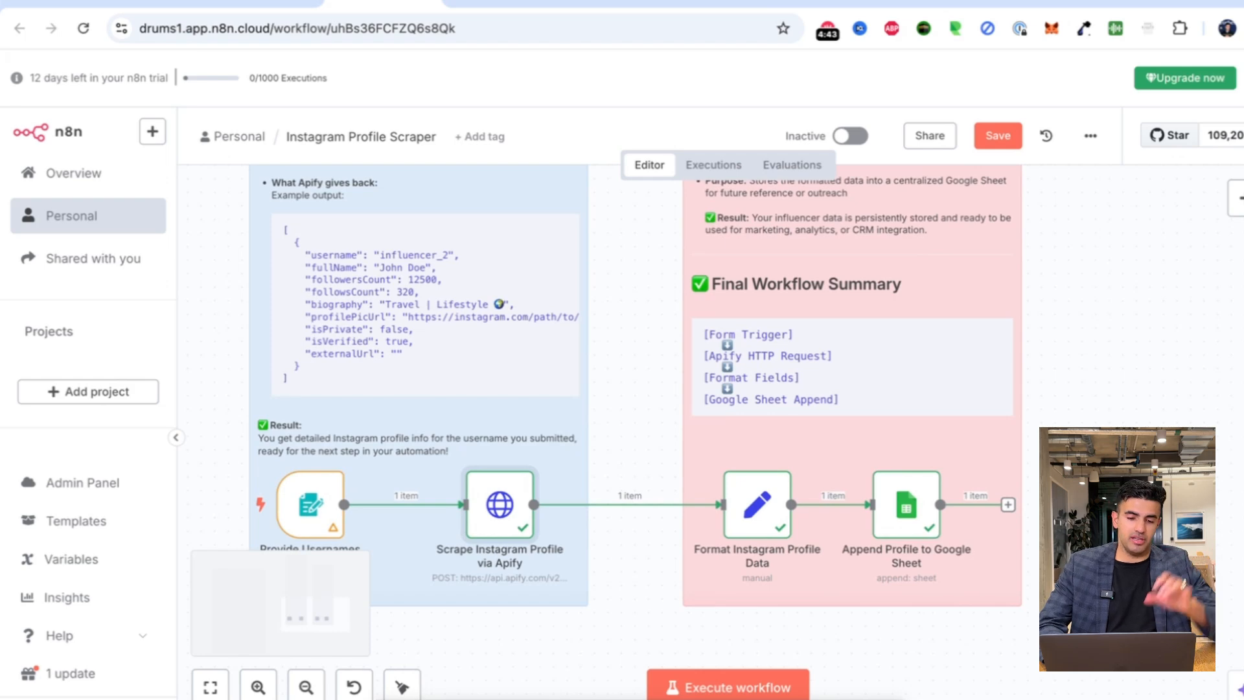
pyautogui.doubleClick(915, 526)
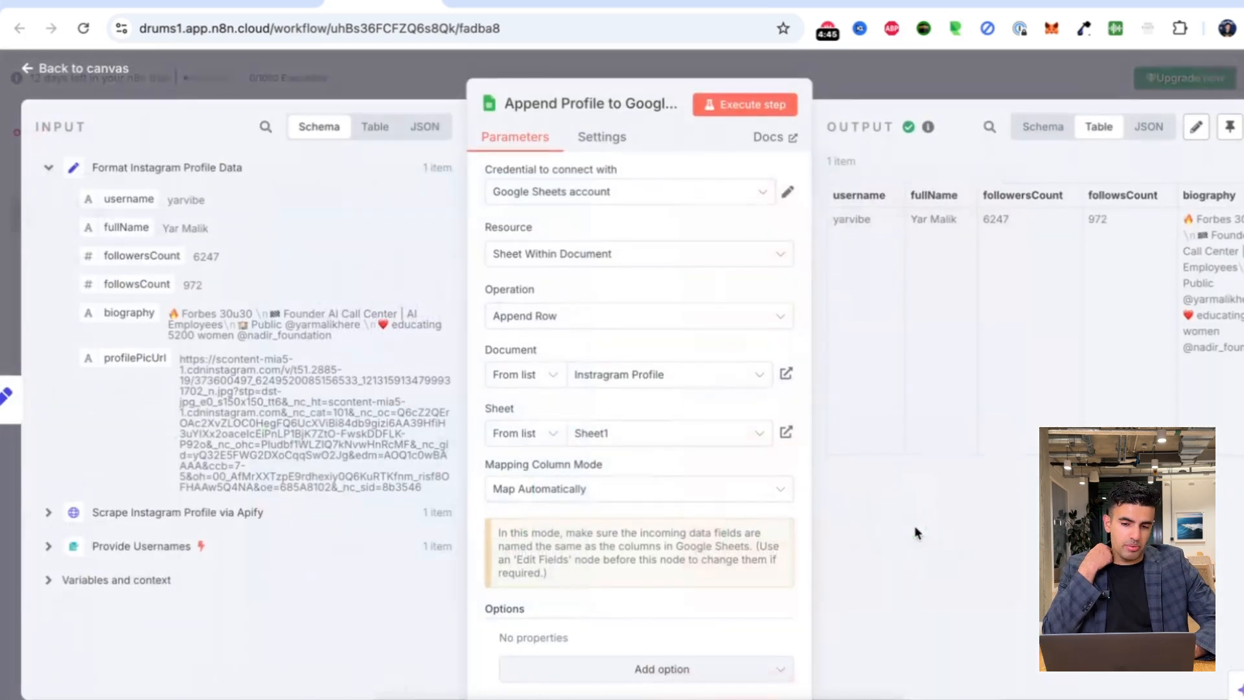
pyautogui.click(547, 329)
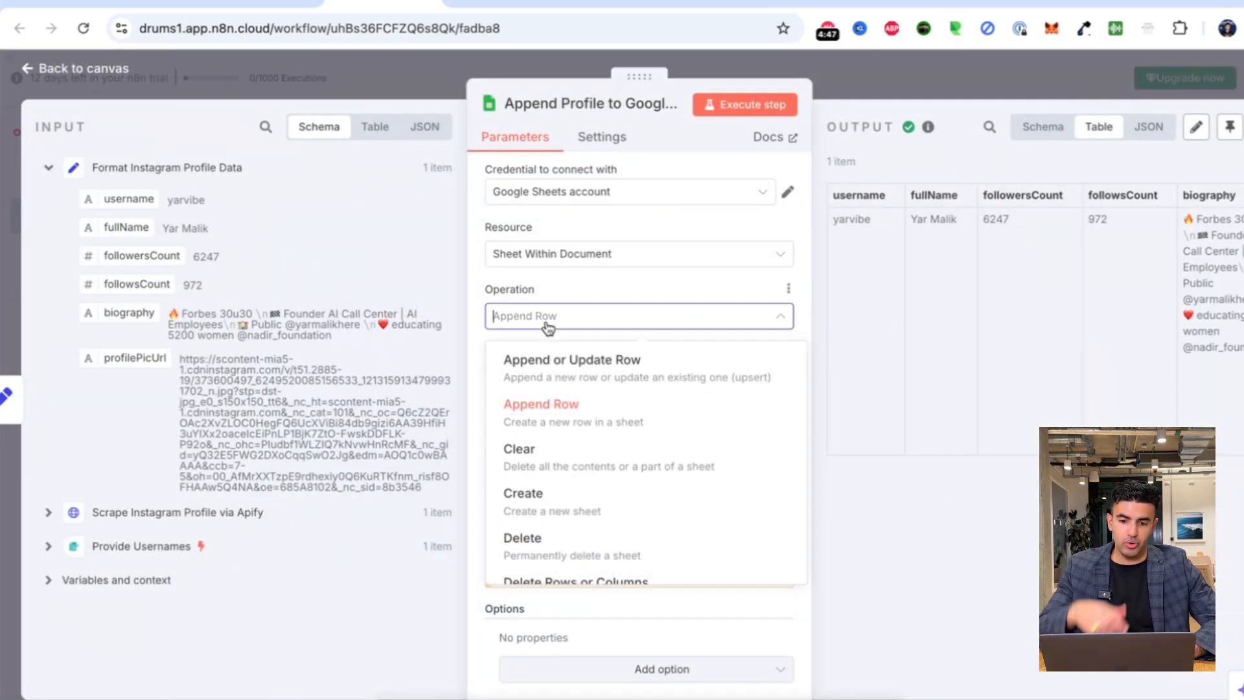
pyautogui.click(576, 414)
pyautogui.click(929, 75)
pyautogui.press('Tab')
pyautogui.write('google sheet')
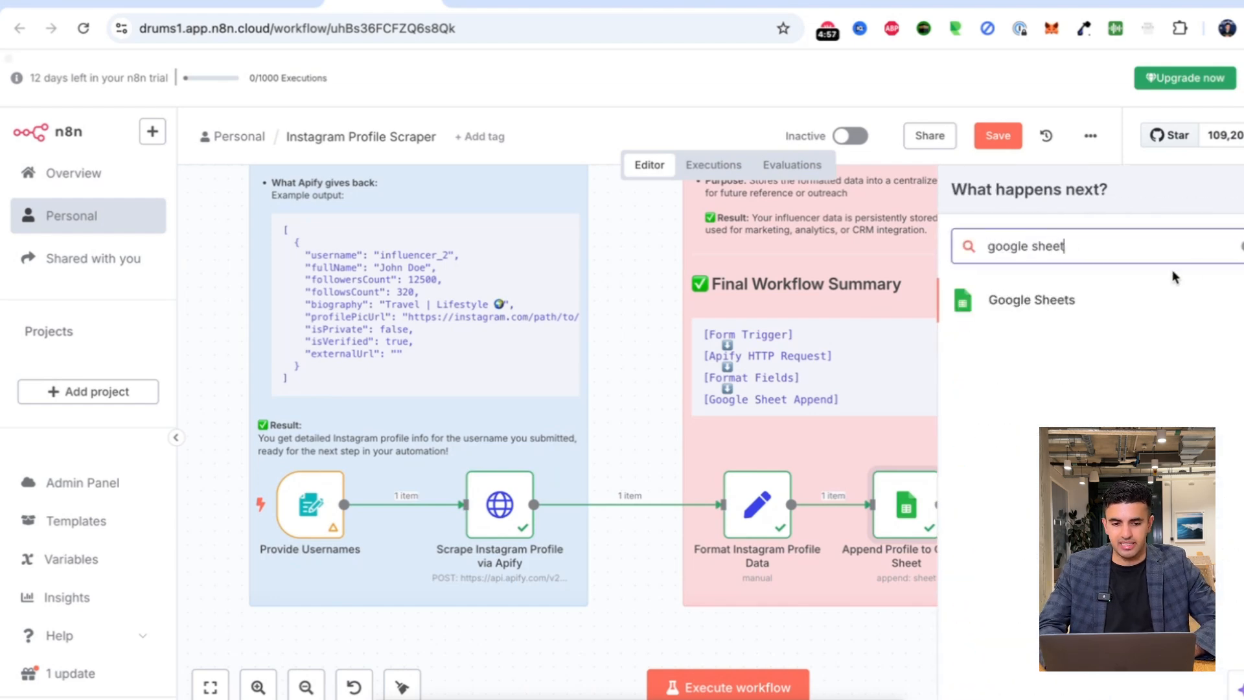
pyautogui.click(1077, 305)
pyautogui.hscroll(1, 1117, 391)
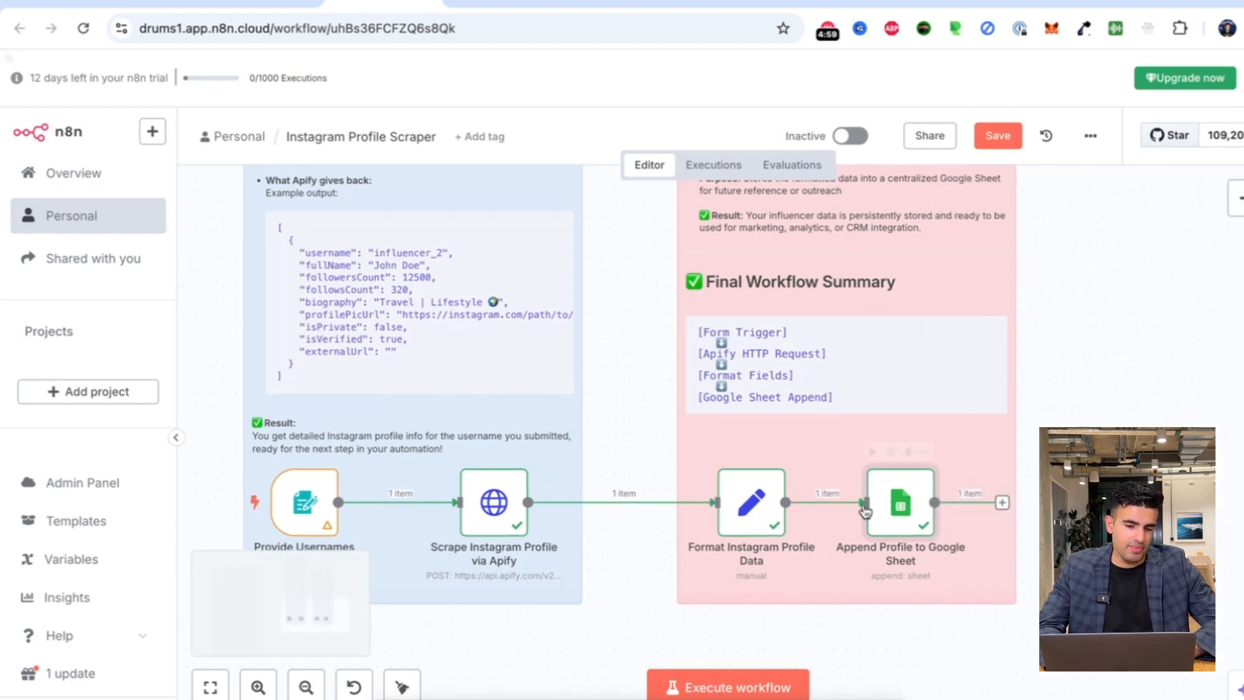